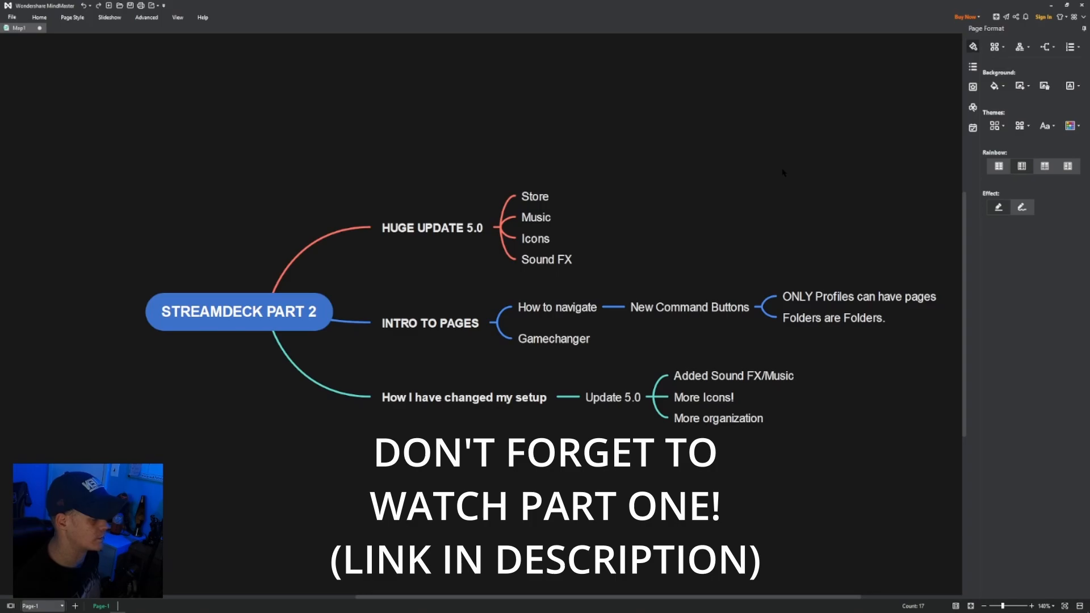
# Switch to Stream Deck, leave the open folder and open the store.
pyautogui.click(292, 606)
pyautogui.doubleClick(347, 205)
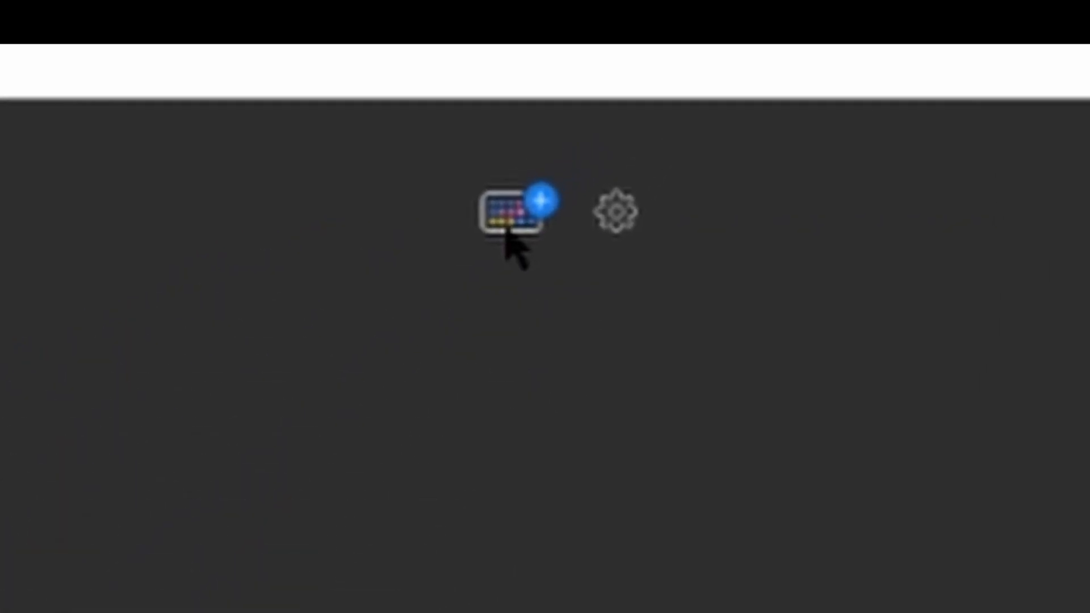
pyautogui.click(440, 298)
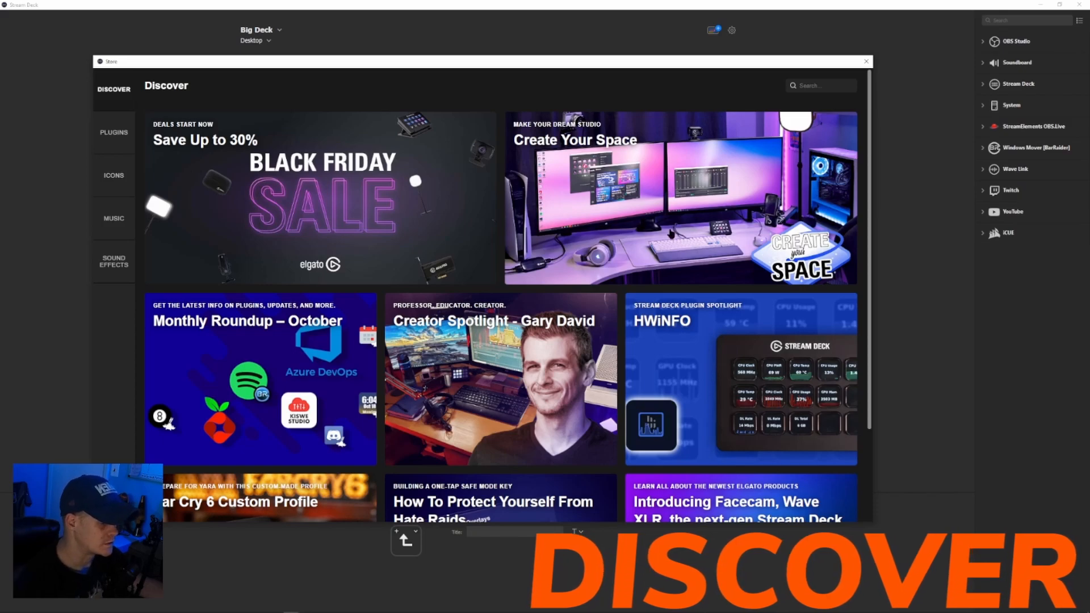
# Read through the Welcome to Stream Deck 5.0 article in the store's Discover section and close it.
pyautogui.scroll(-4, 656, 206)
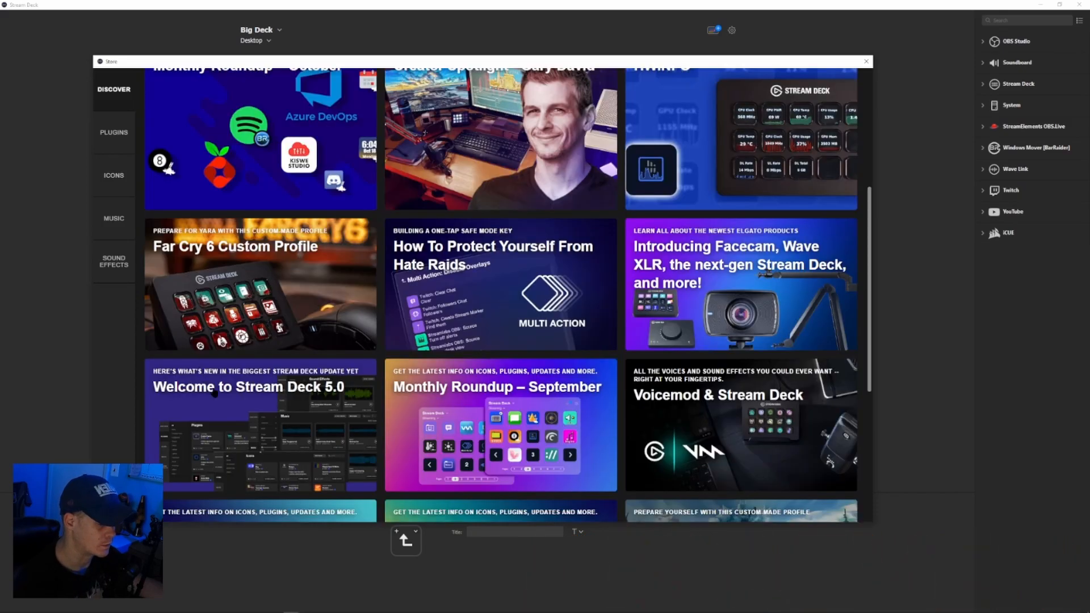
pyautogui.click(289, 403)
pyautogui.scroll(-15, 502, 267)
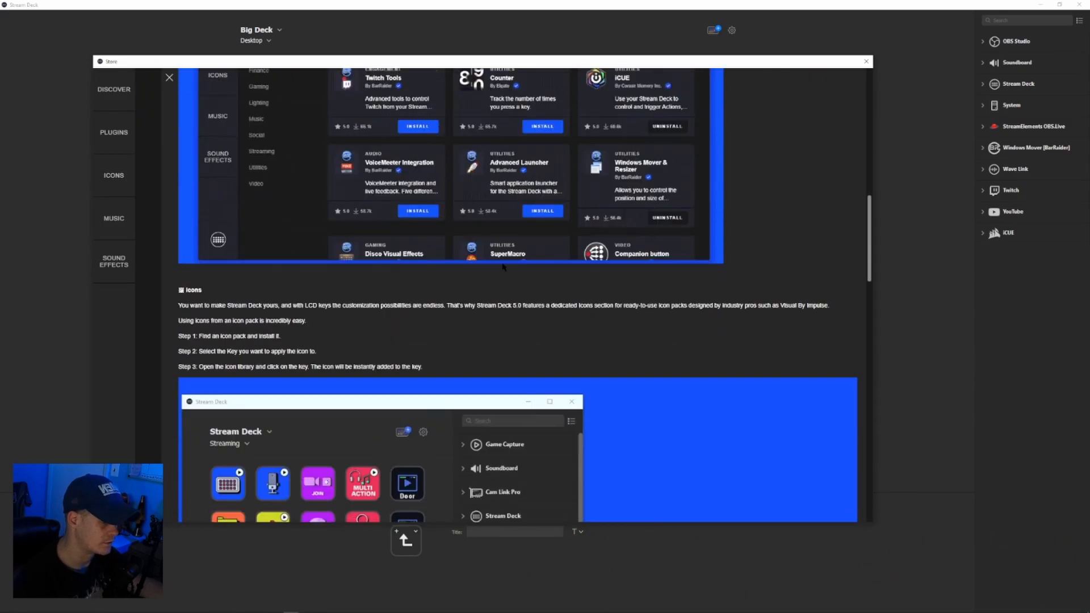
pyautogui.scroll(-15, 503, 267)
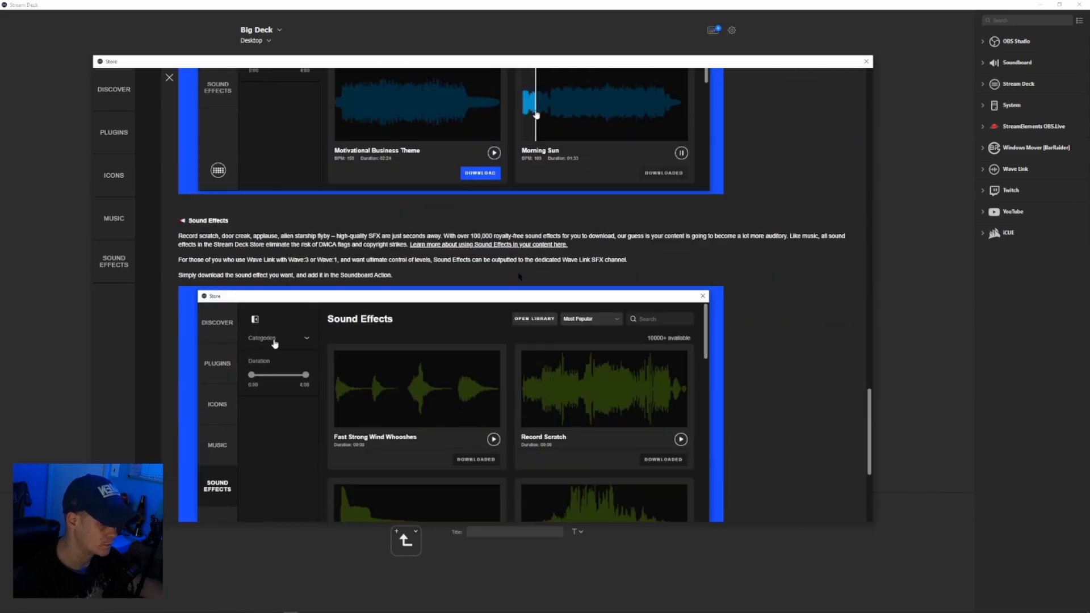
pyautogui.scroll(-3, 518, 277)
pyautogui.scroll(15, 505, 281)
pyautogui.scroll(10, 489, 286)
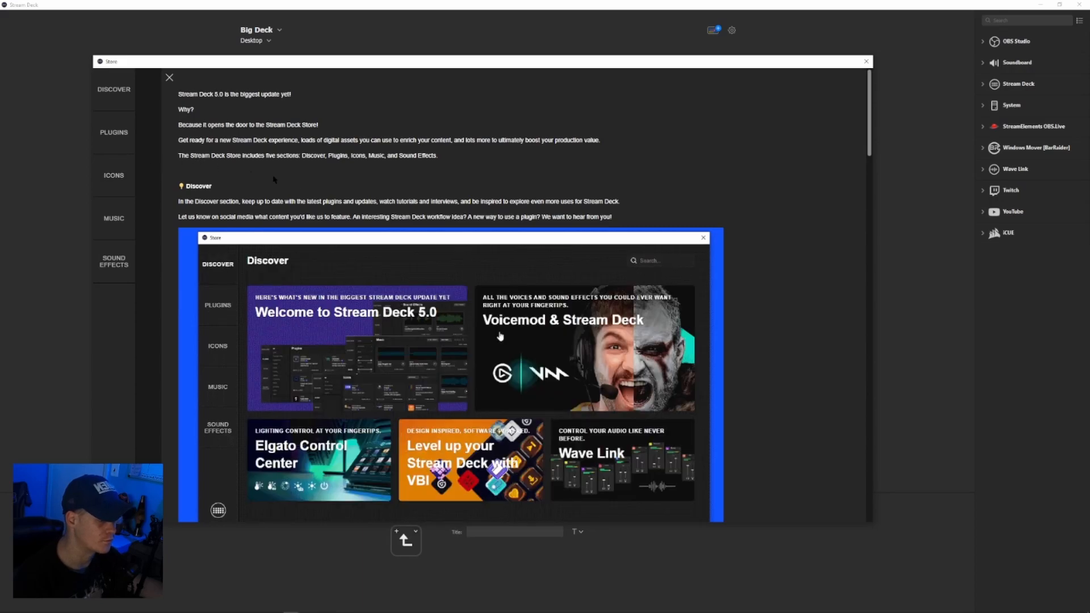
pyautogui.click(169, 77)
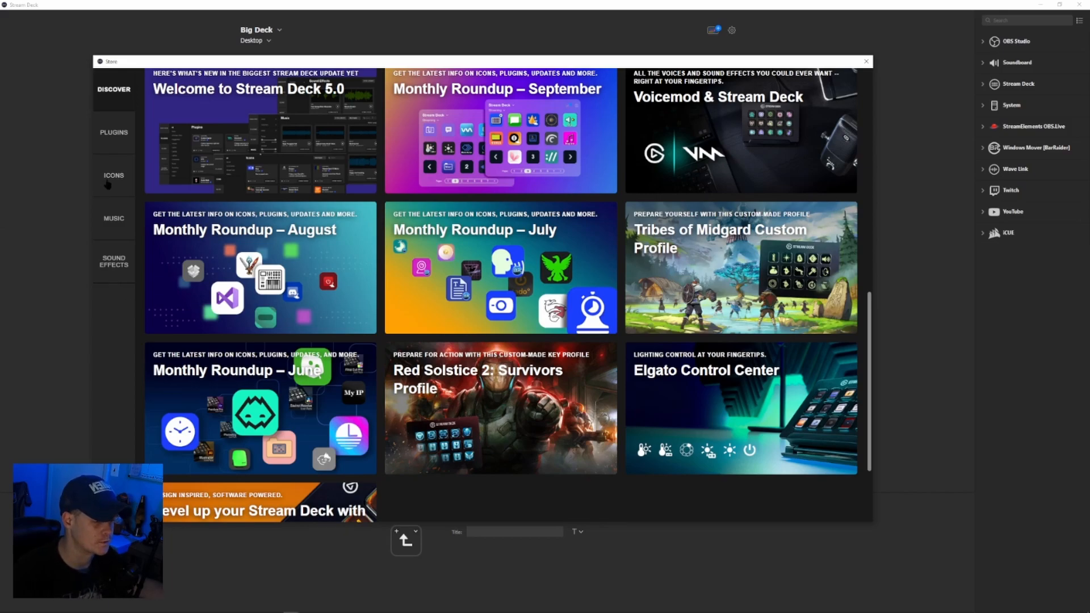
# Examine the store's plugin catalogue, including its categories, sorting options and available plugins.
pyautogui.click(114, 134)
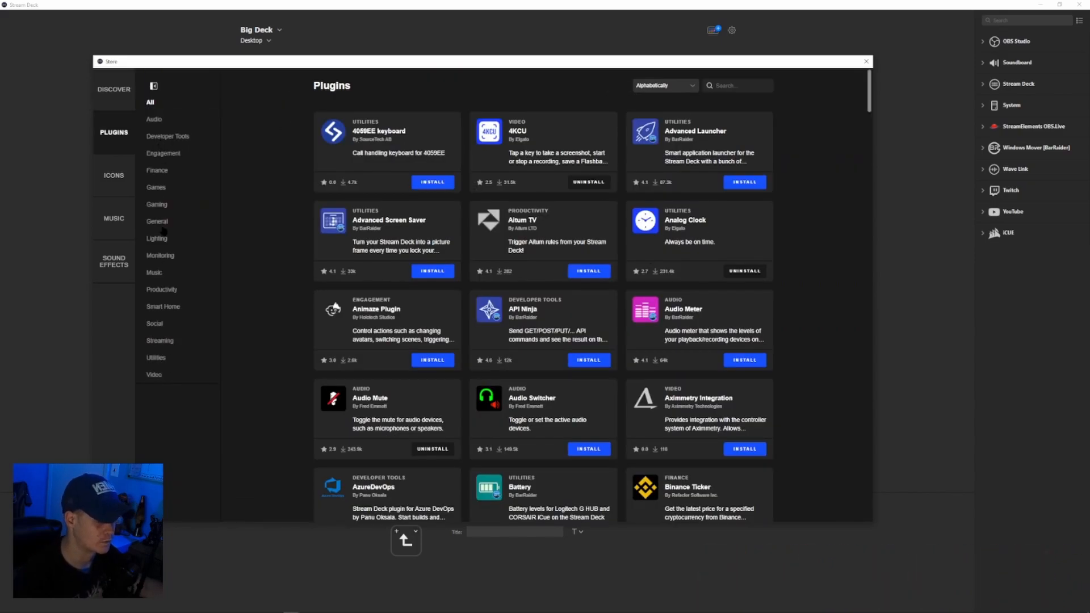
pyautogui.click(163, 260)
pyautogui.click(159, 274)
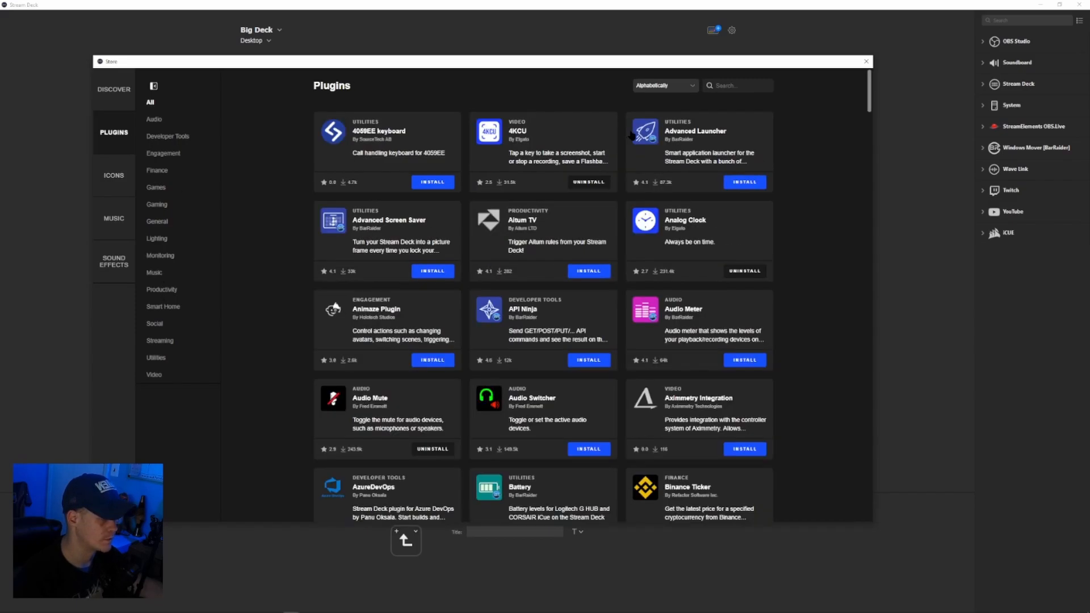
pyautogui.click(674, 89)
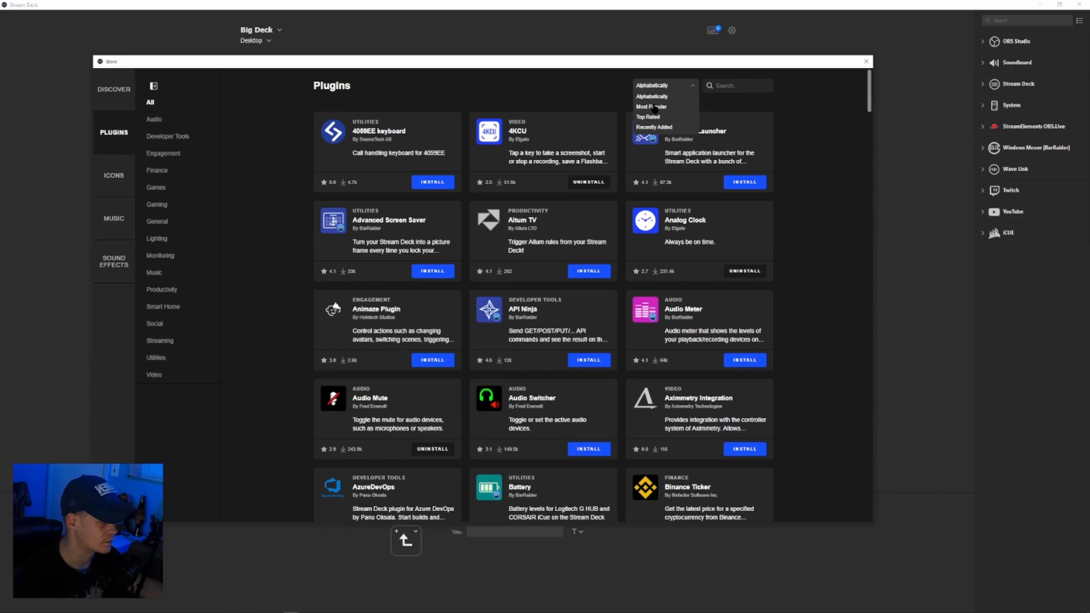
pyautogui.click(437, 87)
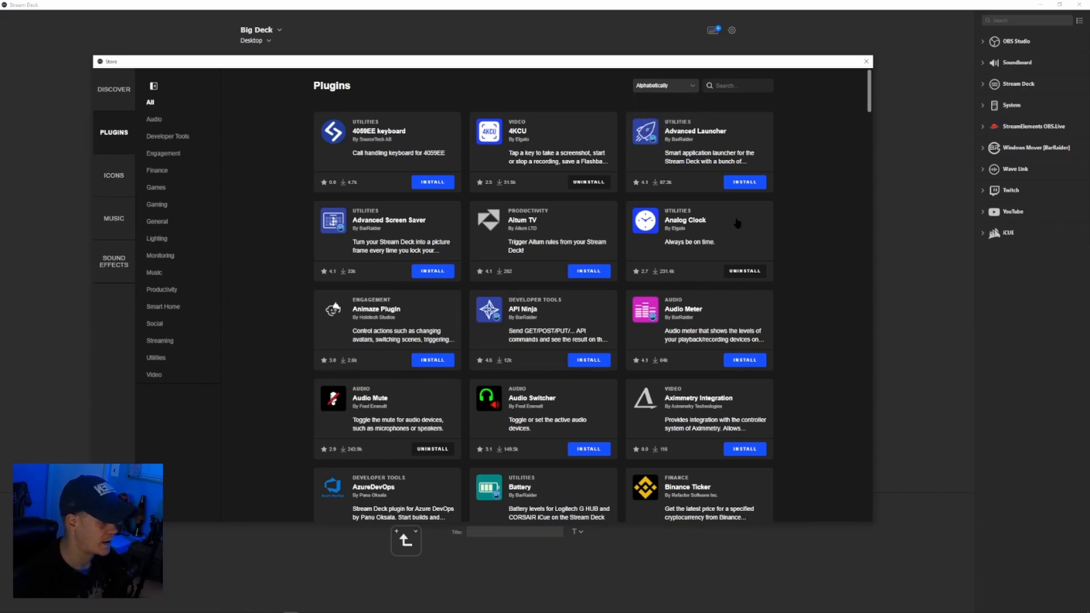
pyautogui.scroll(-10, 737, 223)
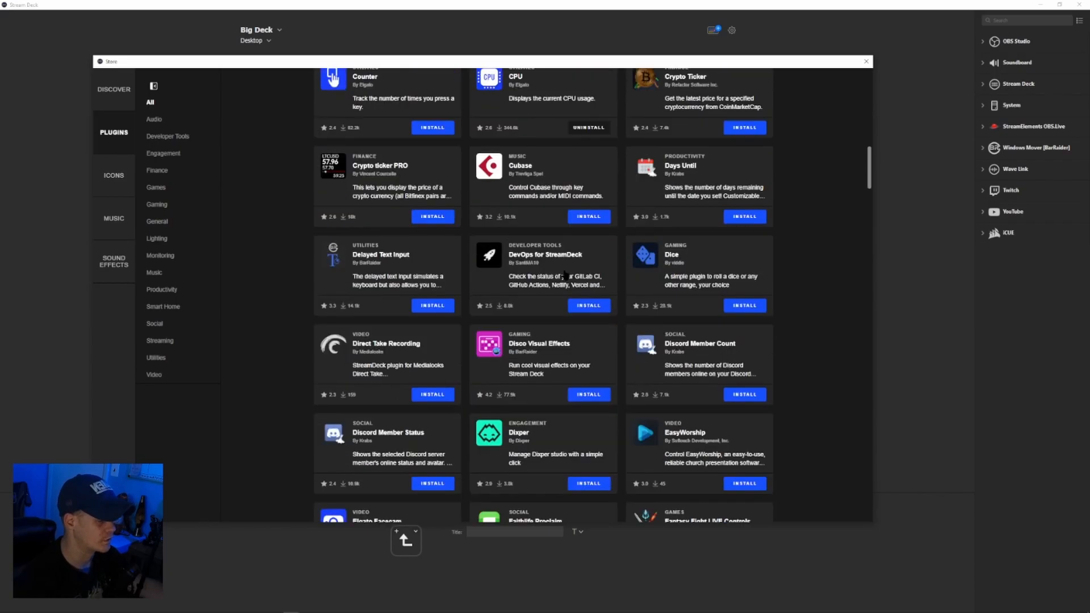
pyautogui.scroll(-8, 593, 283)
pyautogui.scroll(-15, 592, 283)
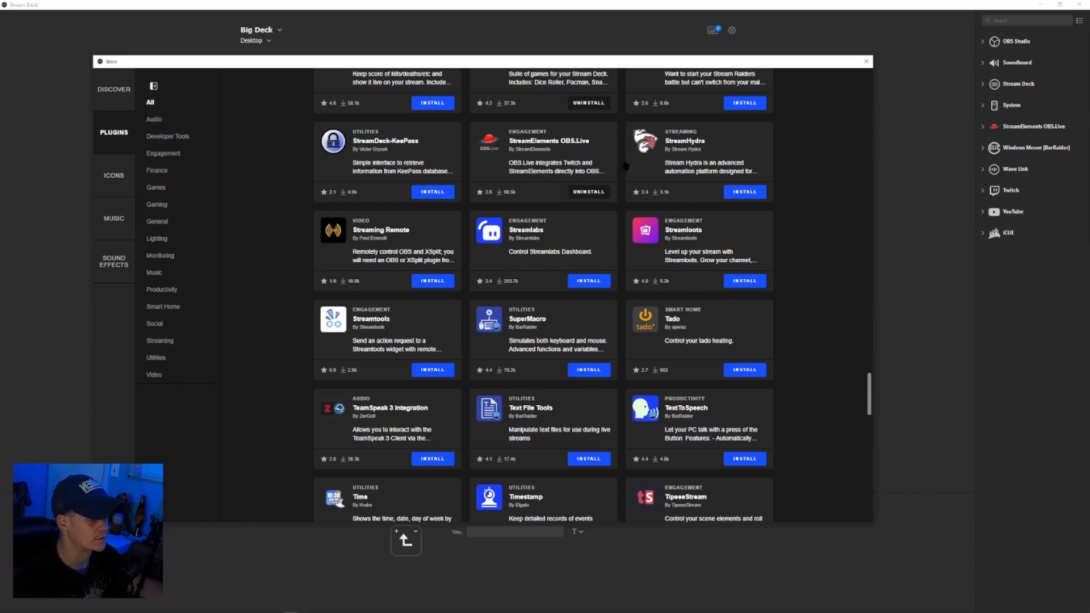
# Browse the icon packs offered in the store.
pyautogui.click(131, 172)
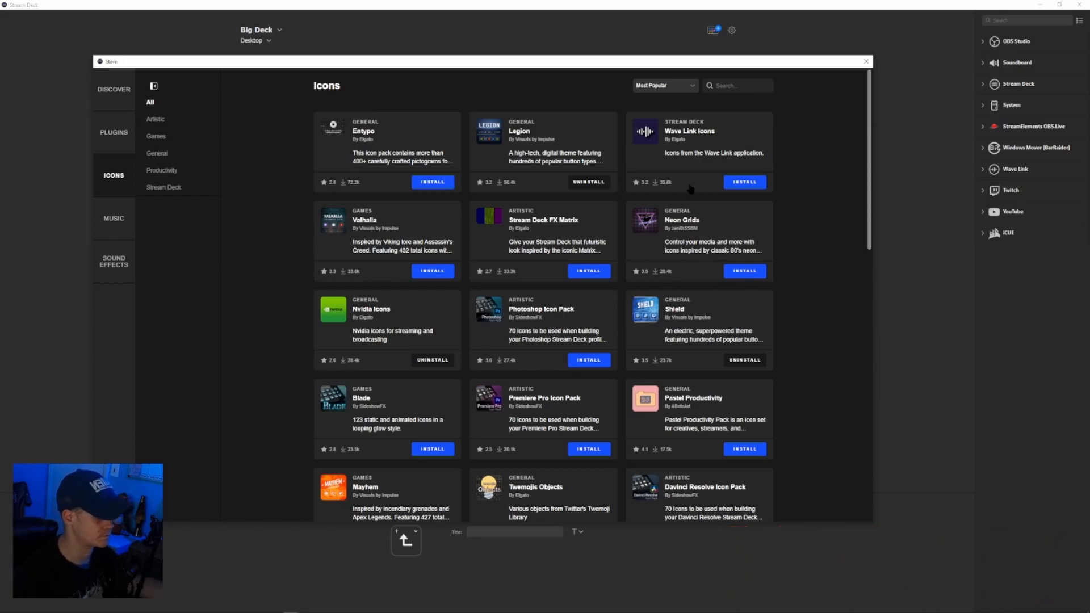
pyautogui.scroll(-20, 576, 210)
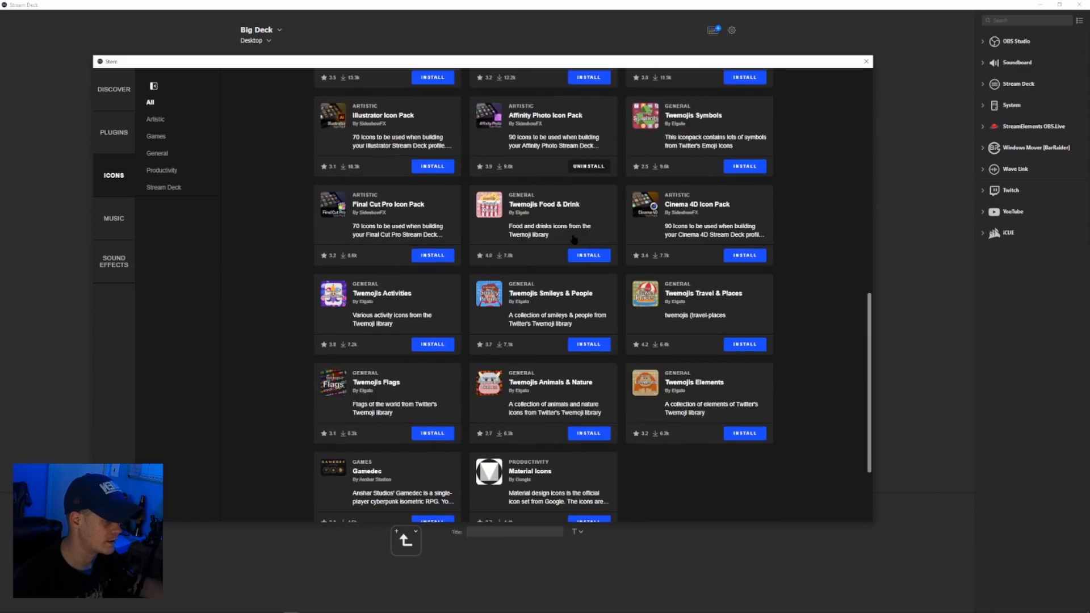
pyautogui.scroll(3, 426, 391)
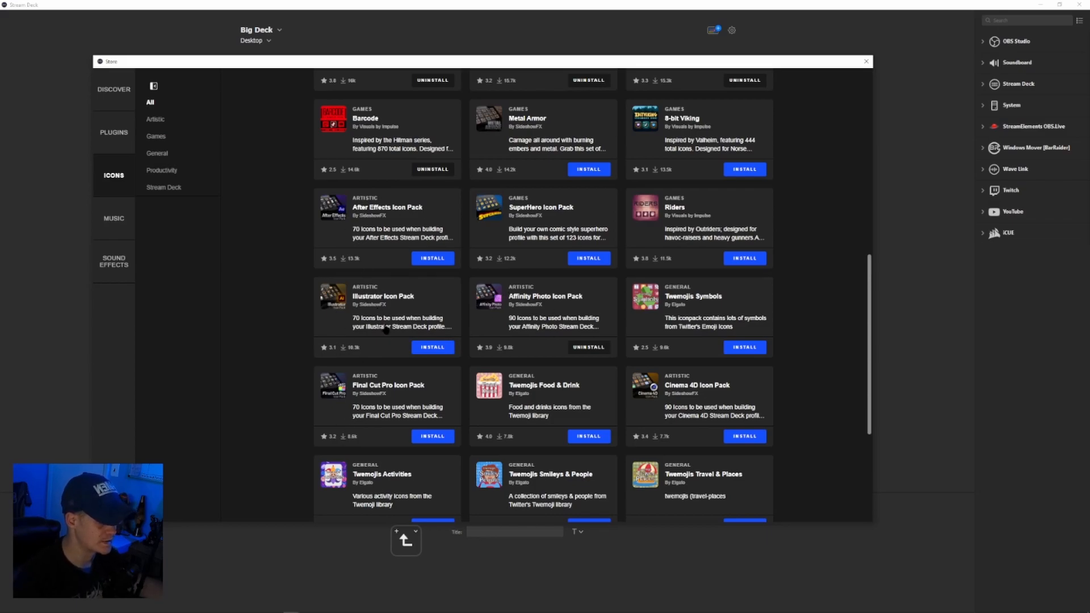
pyautogui.scroll(-2, 662, 362)
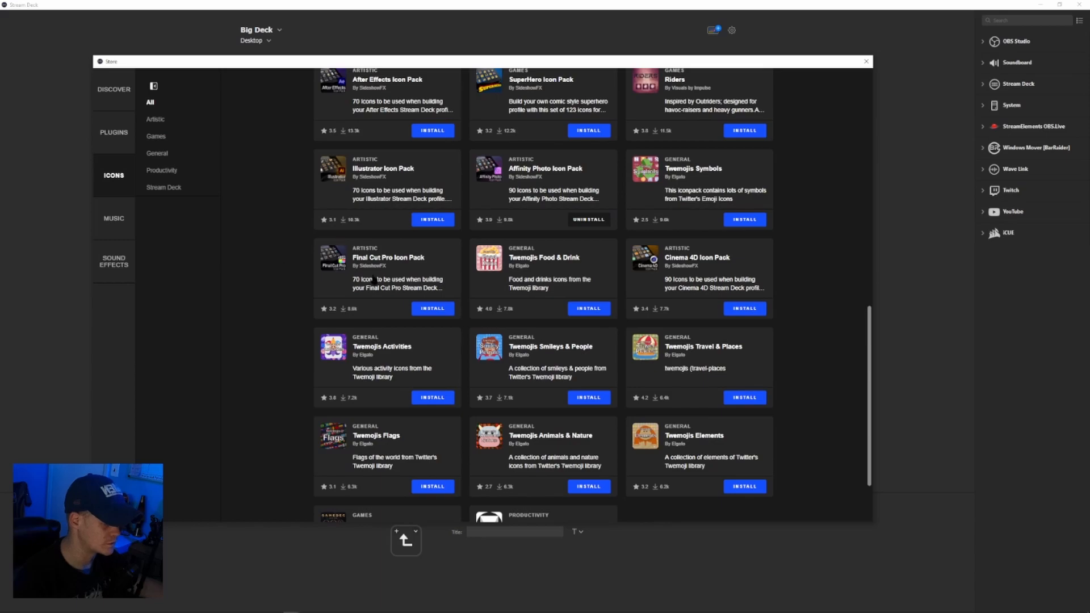
pyautogui.scroll(3, 505, 275)
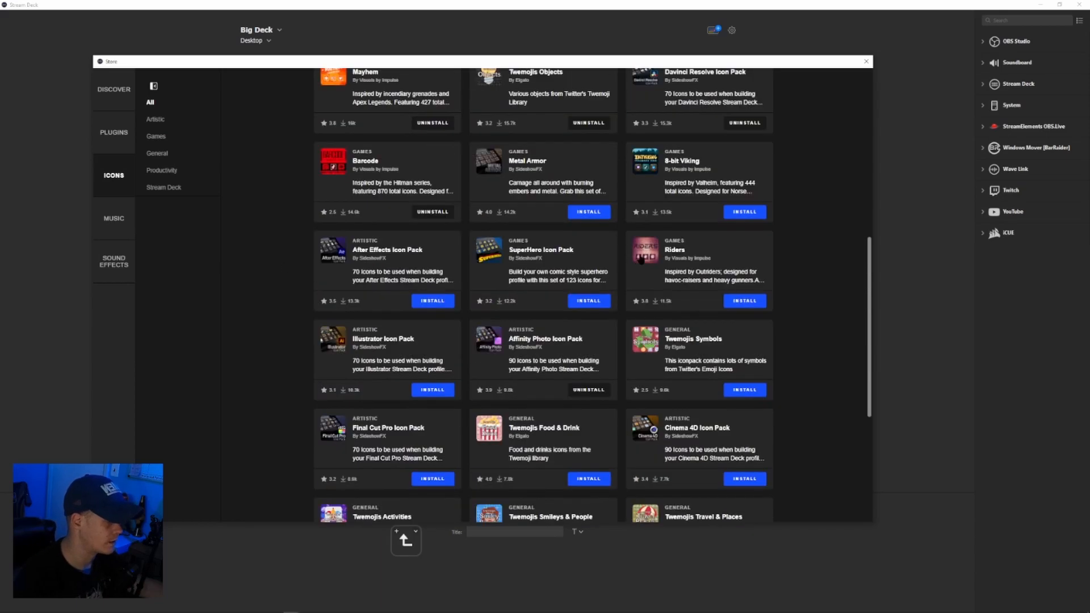
pyautogui.scroll(7, 640, 261)
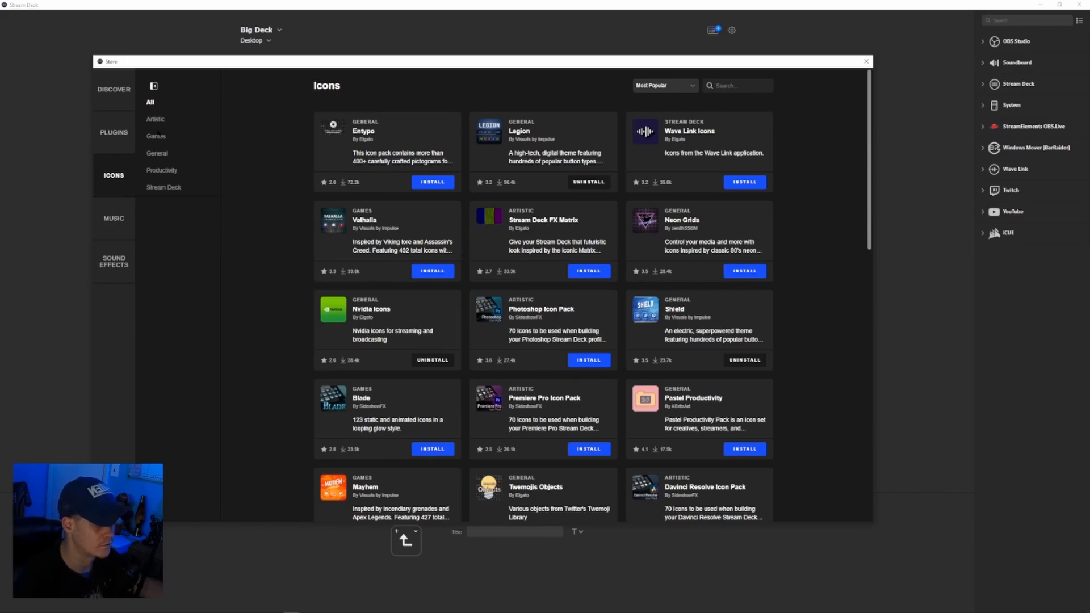
# Browse the music tracks offered in the store.
pyautogui.click(114, 218)
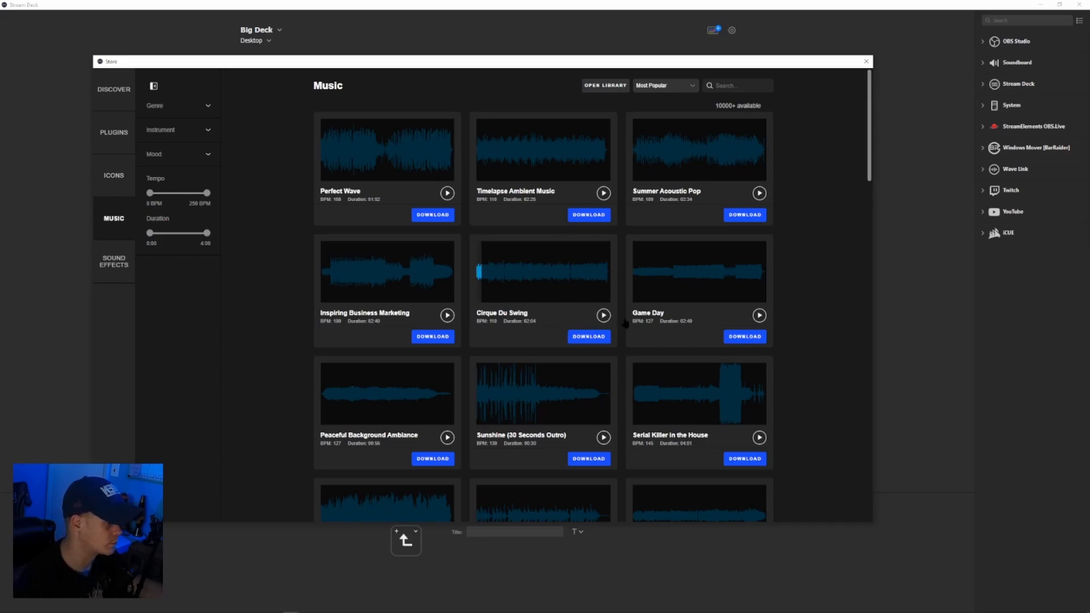
pyautogui.scroll(-15, 551, 335)
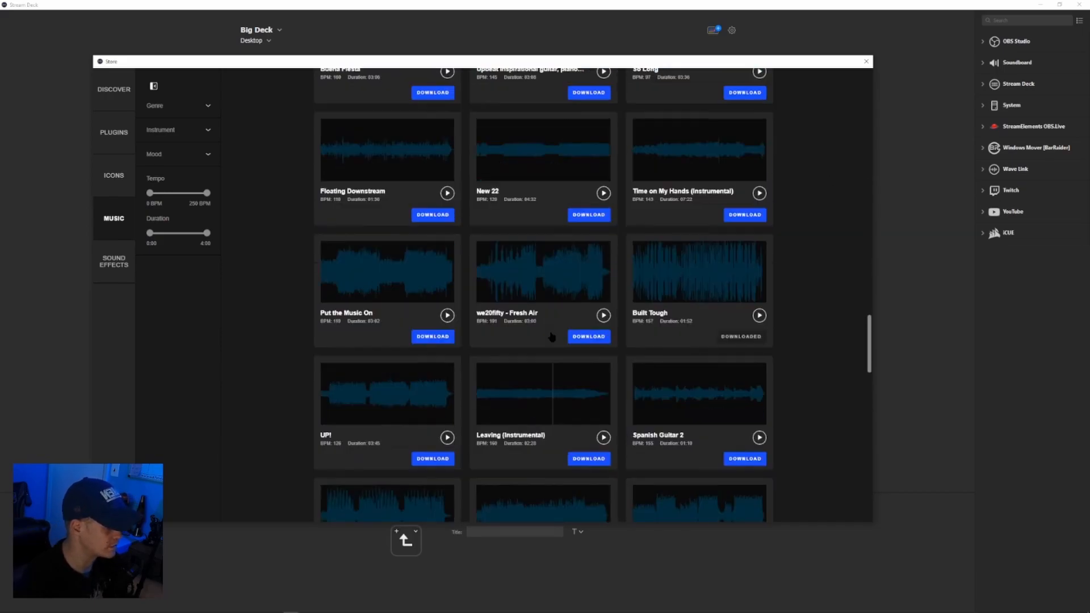
pyautogui.scroll(20, 551, 335)
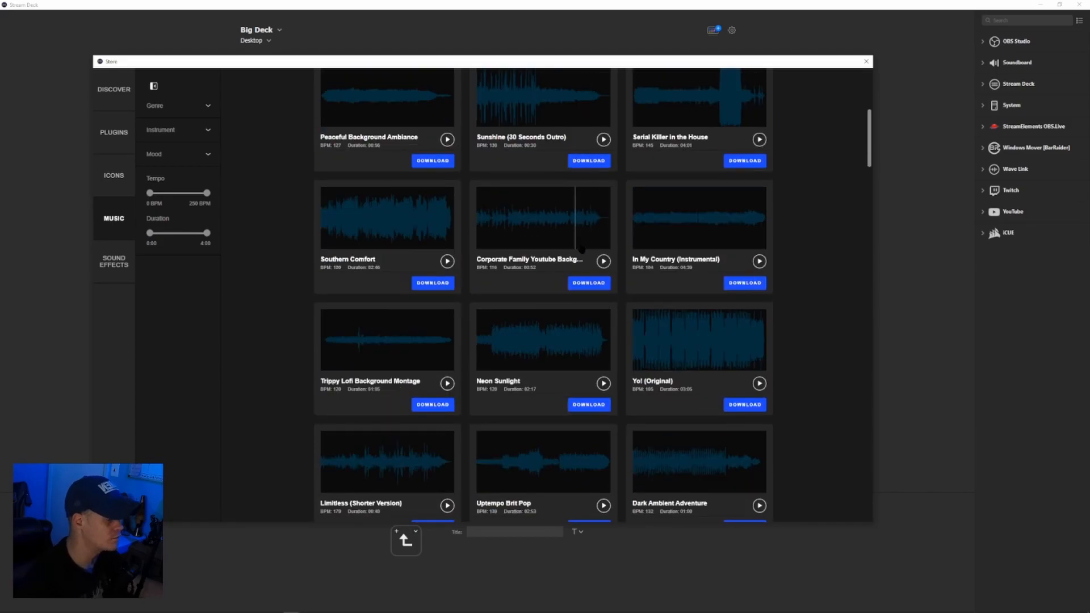
pyautogui.scroll(4, 540, 227)
pyautogui.scroll(2, 499, 185)
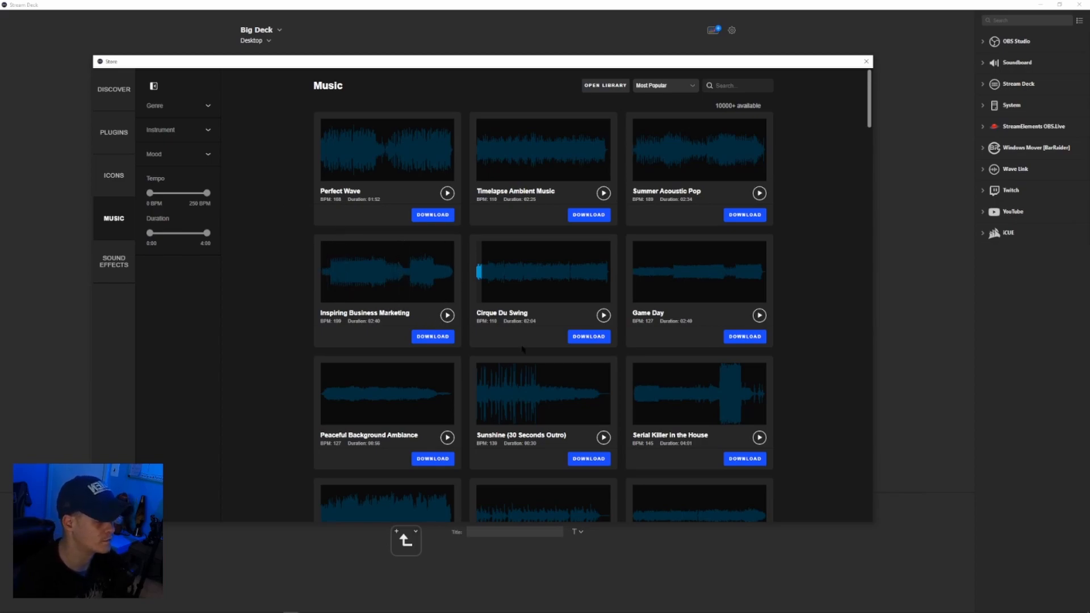
# Filter the store's sound effects by the Weather and Tools And Machines categories.
pyautogui.click(113, 265)
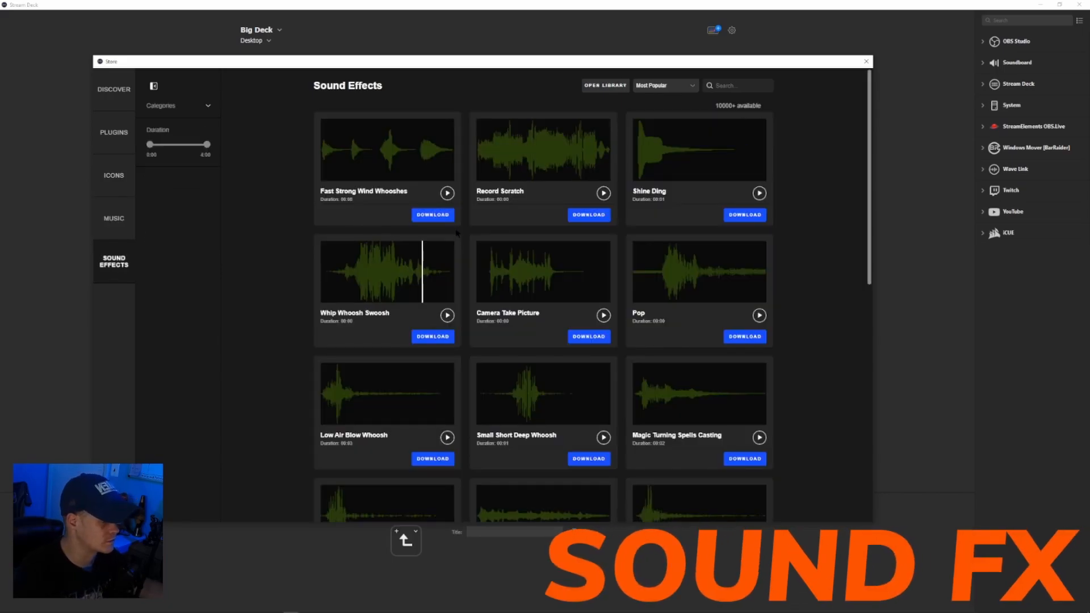
pyautogui.click(156, 107)
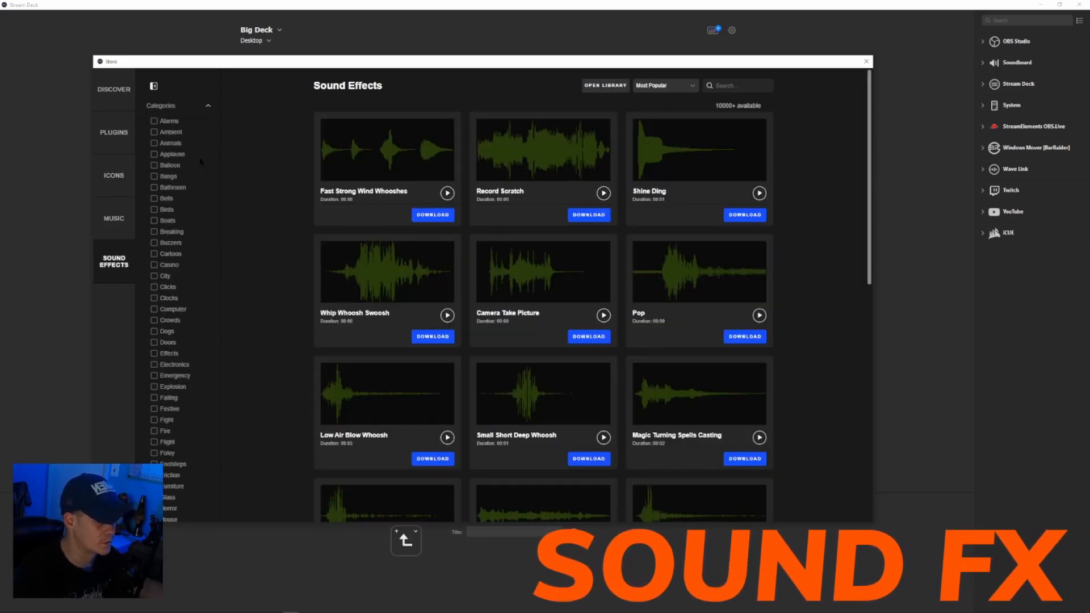
pyautogui.scroll(-8, 175, 216)
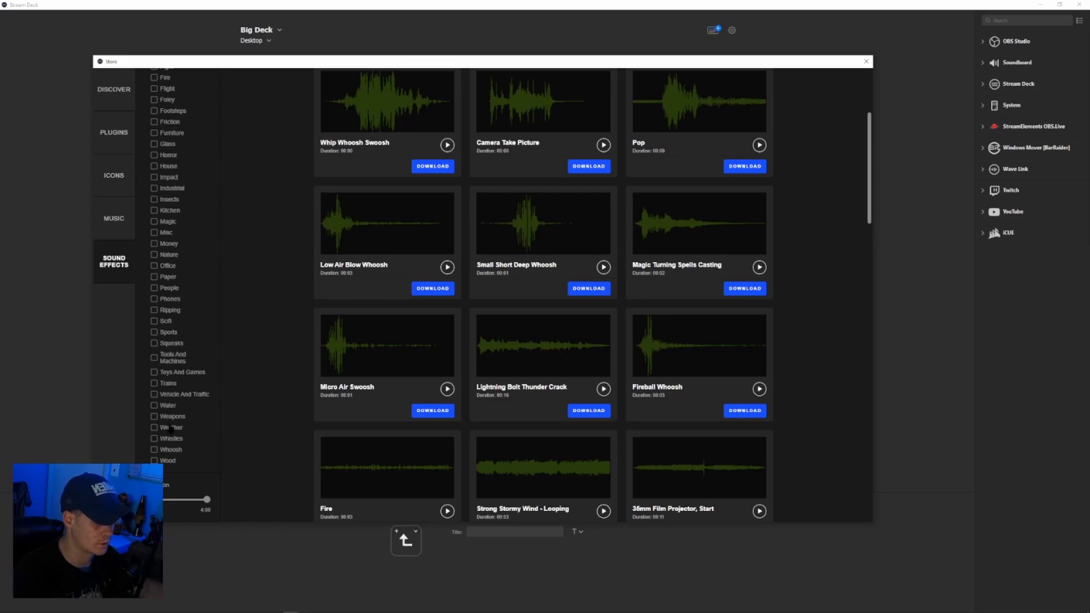
pyautogui.click(171, 429)
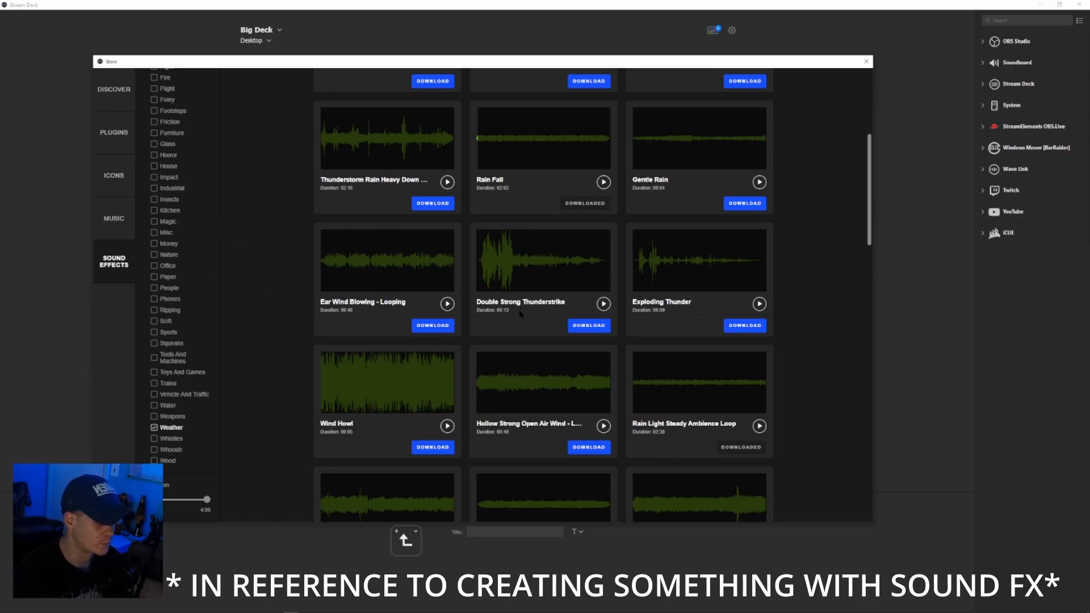
pyautogui.click(171, 357)
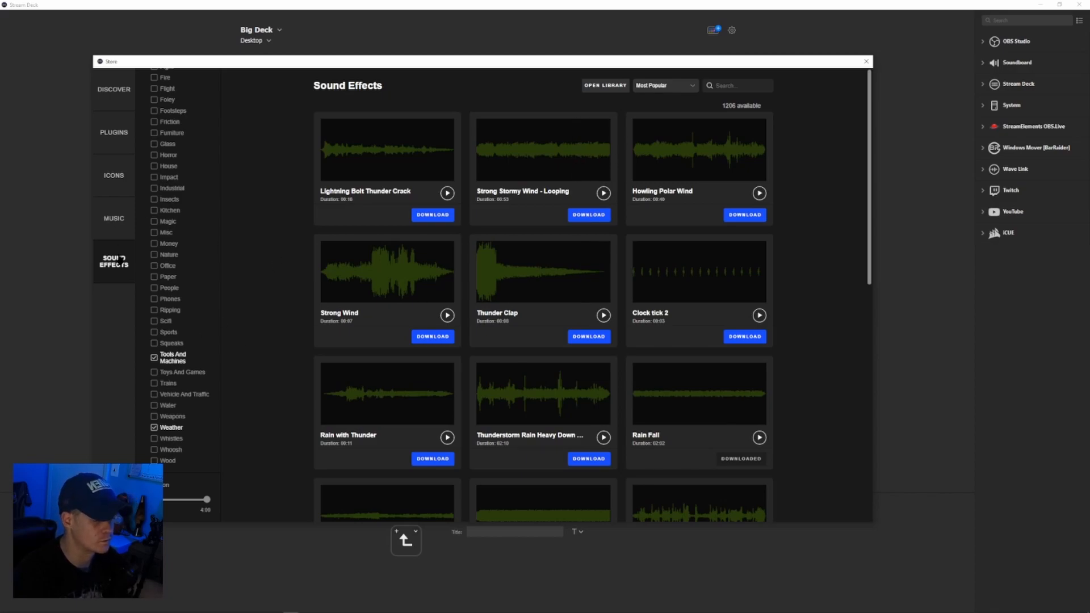
# Clear the sound effects category filters and close the store.
pyautogui.click(119, 260)
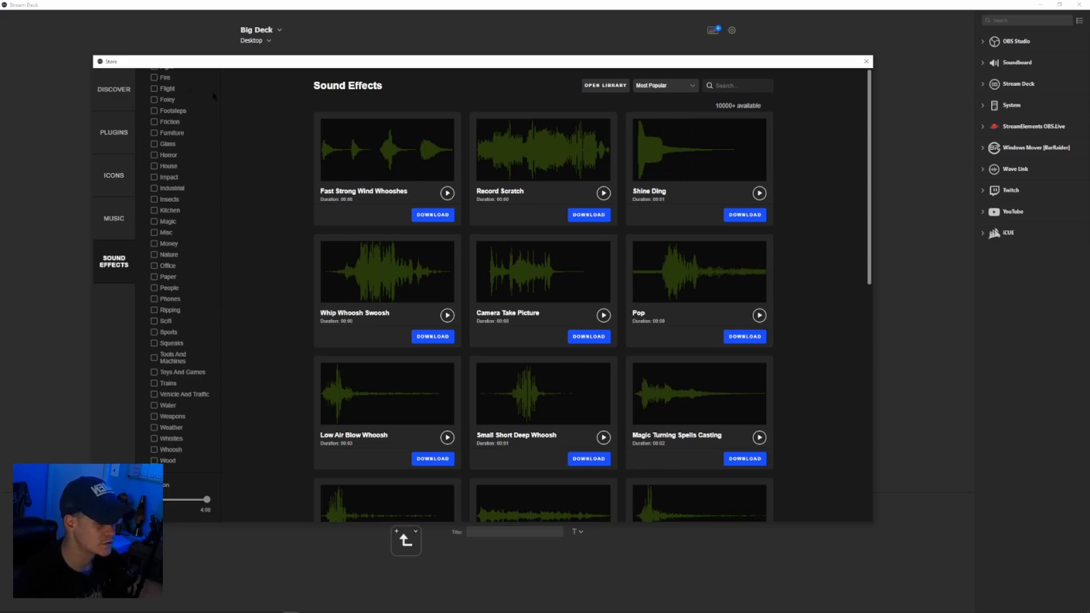
pyautogui.click(114, 89)
pyautogui.click(866, 61)
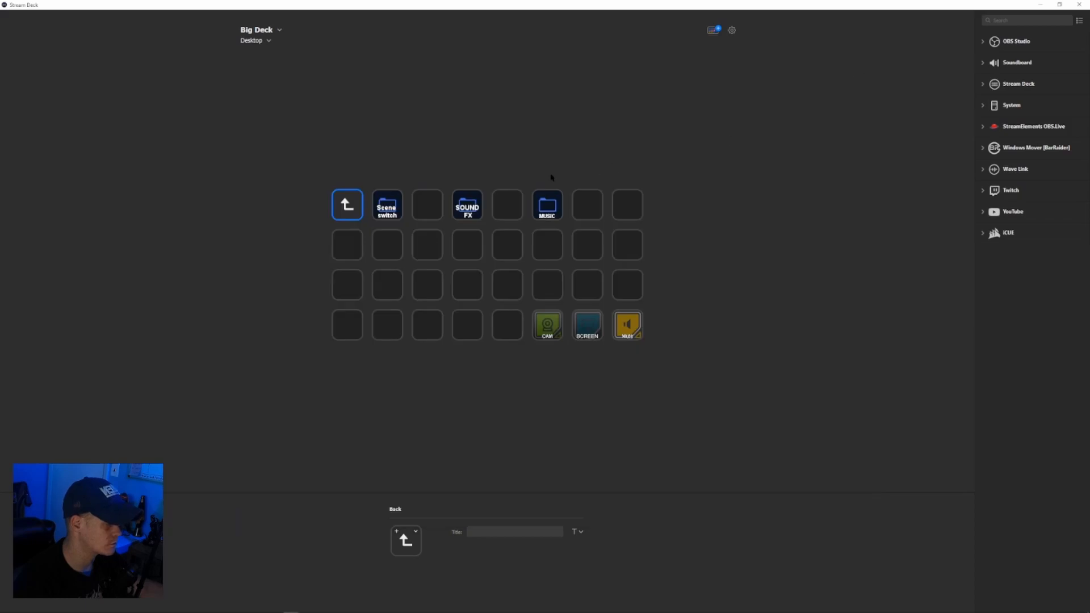
# Open the SOUND FX folder and assign a Soundboard Play Audio action to the key beside the back key.
pyautogui.doubleClick(479, 213)
pyautogui.click(393, 202)
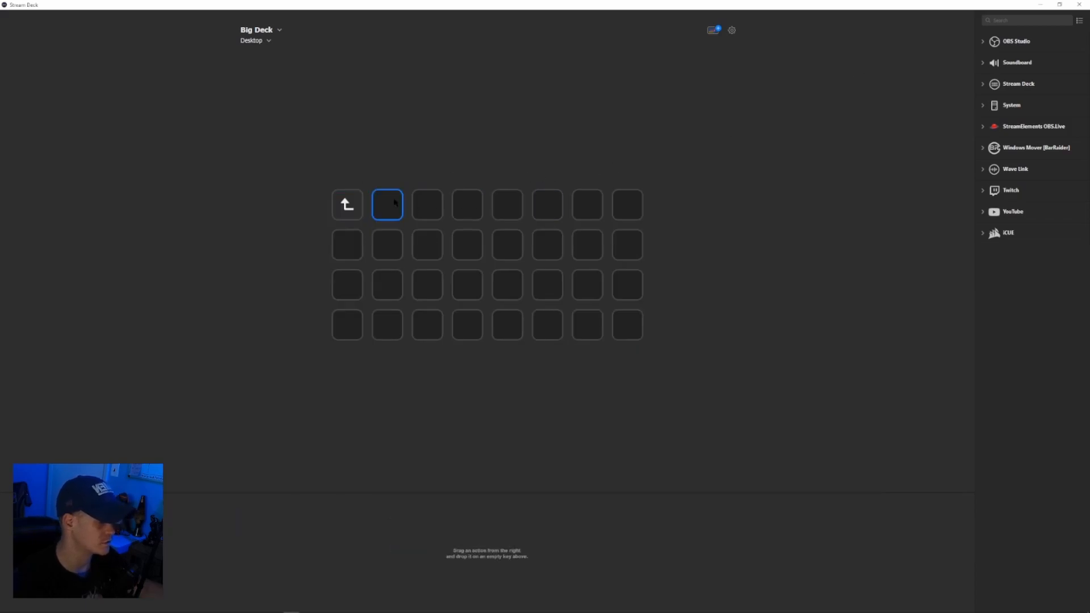
pyautogui.click(1017, 63)
pyautogui.click(1019, 119)
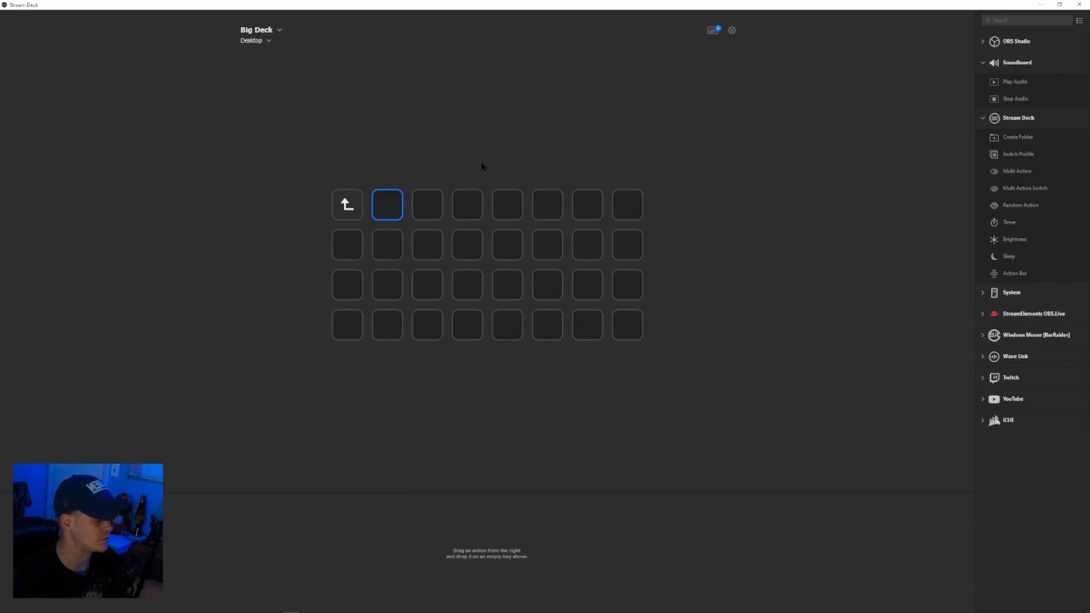
pyautogui.moveTo(1015, 81); pyautogui.dragTo(388, 204)
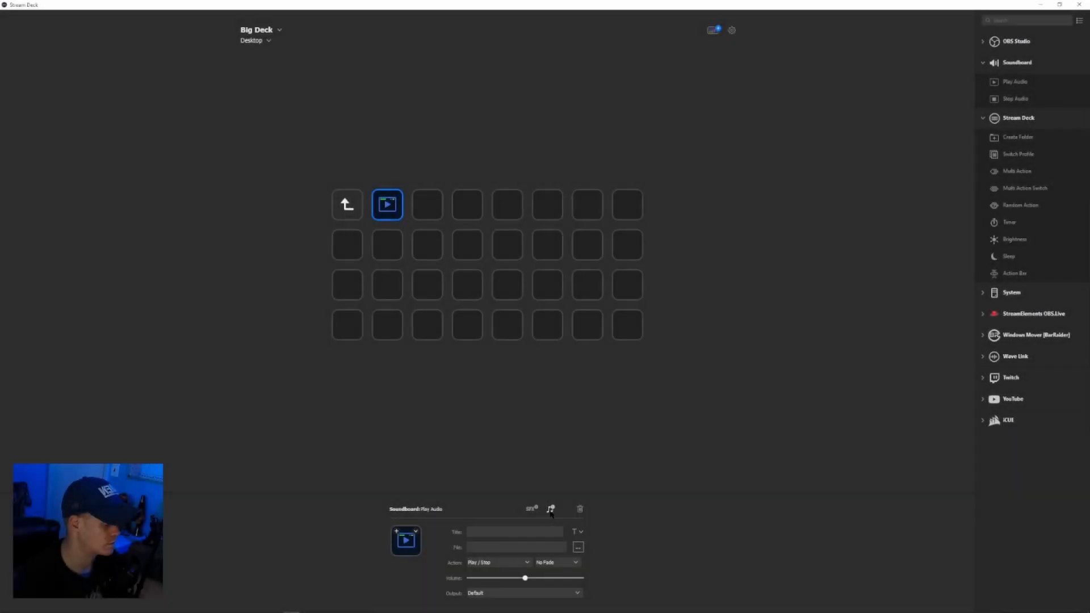
# Browse the store's sound effects from the Play Audio key and locate the downloaded Bathroom Door Open file in the Audio folder.
pyautogui.click(531, 509)
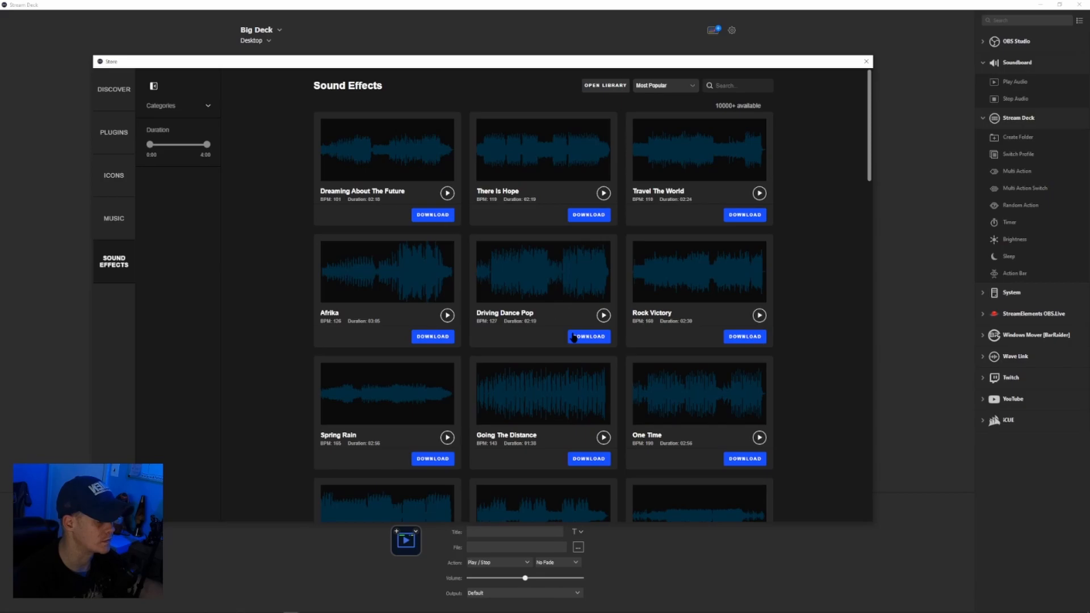
pyautogui.scroll(-10, 590, 335)
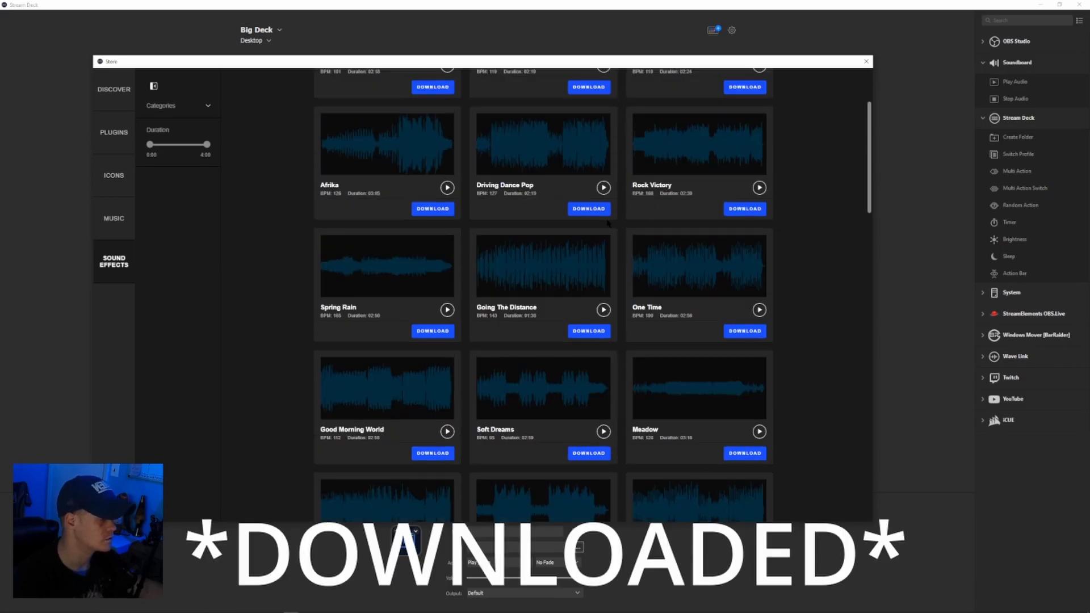
pyautogui.scroll(3, 608, 223)
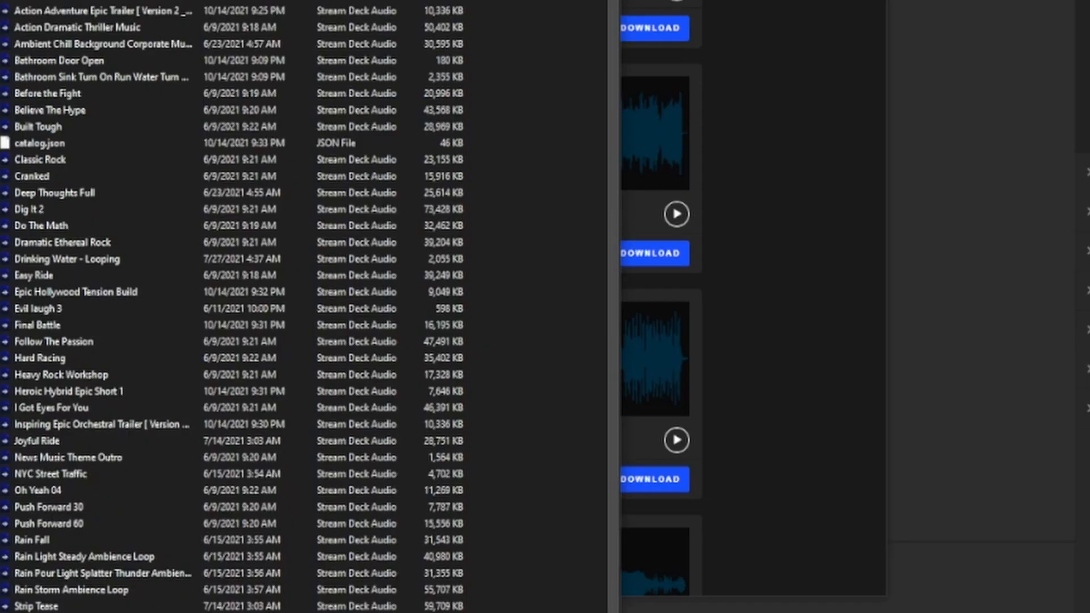
pyautogui.click(85, 325)
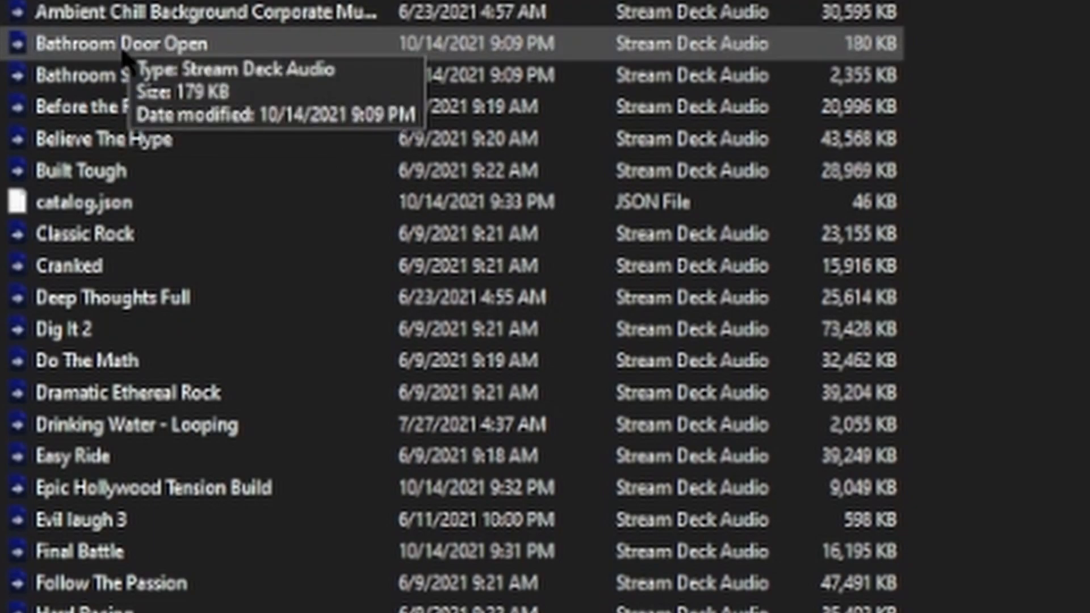
pyautogui.click(123, 50)
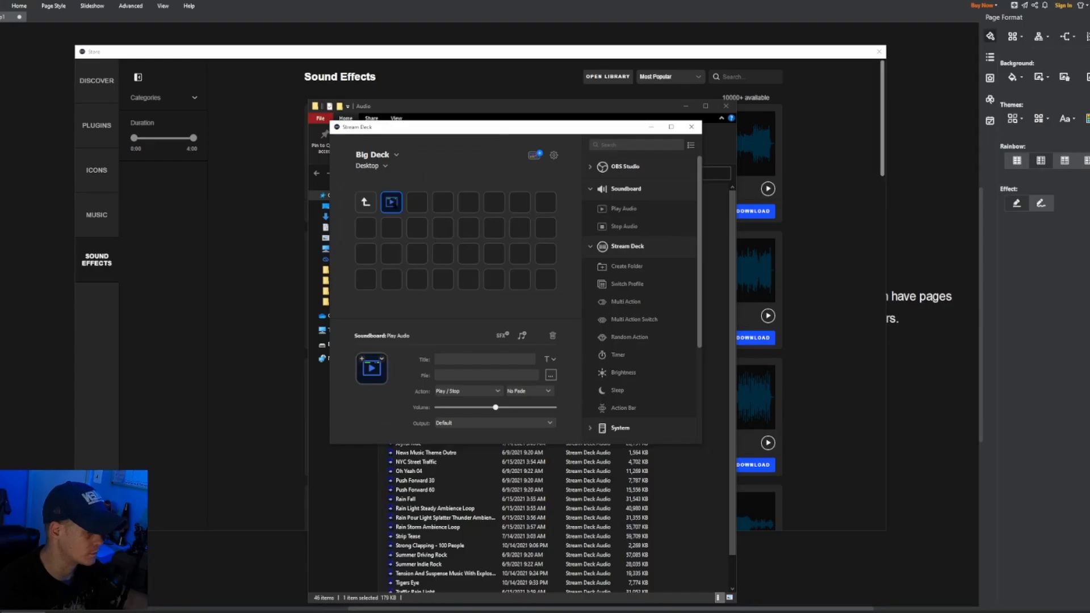
# Title the Play Audio key "Door OPen" and set its output to Wave Link System (Elgato Wave:3).
pyautogui.click(479, 358)
pyautogui.write('Door OPen')
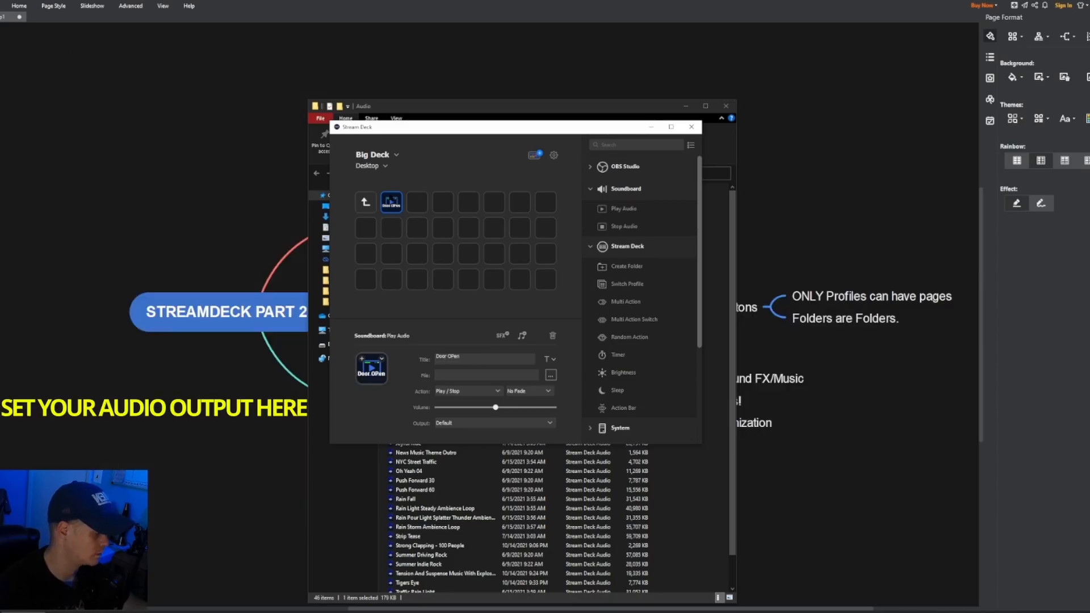
pyautogui.click(491, 423)
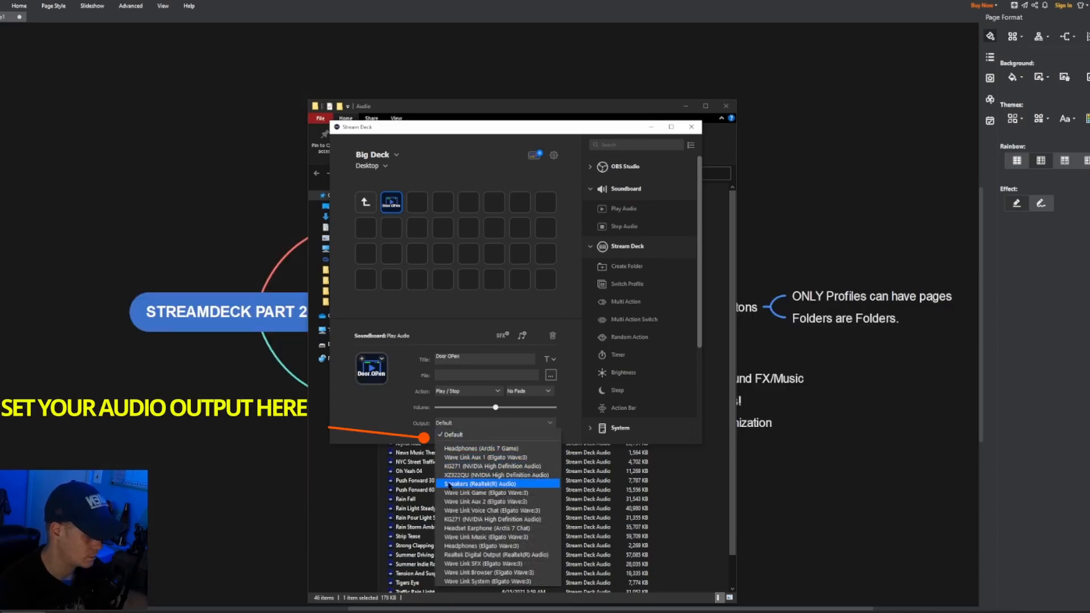
pyautogui.click(472, 581)
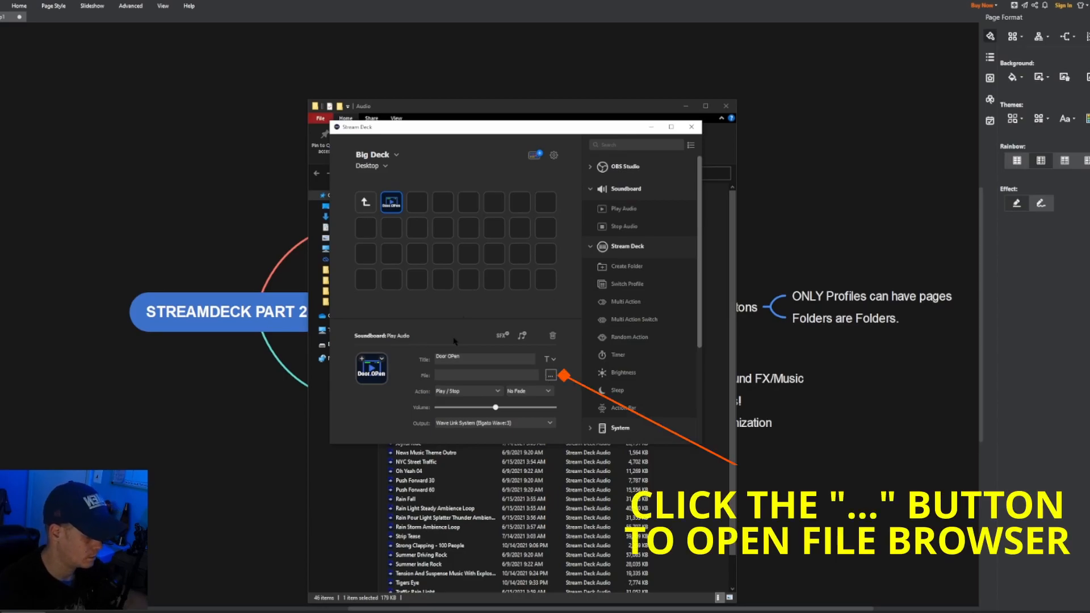
# Assign the Bathroom Door Open file to the Door OPen key and replace it with the Easy Ride file.
pyautogui.click(549, 377)
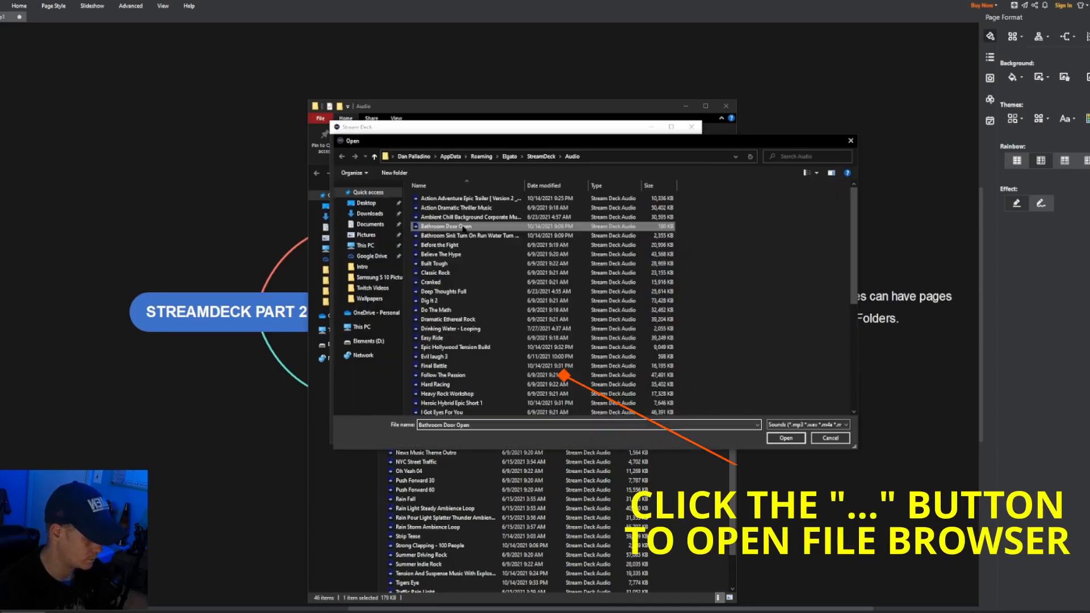
pyautogui.doubleClick(464, 227)
pyautogui.click(533, 394)
pyautogui.click(692, 368)
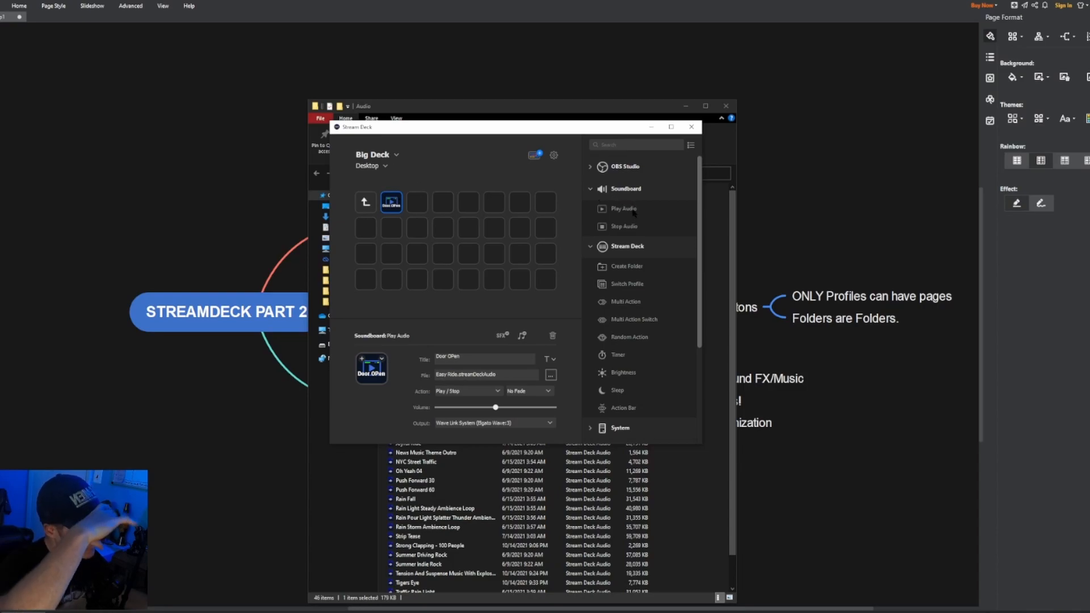
# Add a Soundboard Play Audio action to the empty key next to the Door OPen key.
pyautogui.press('Right')
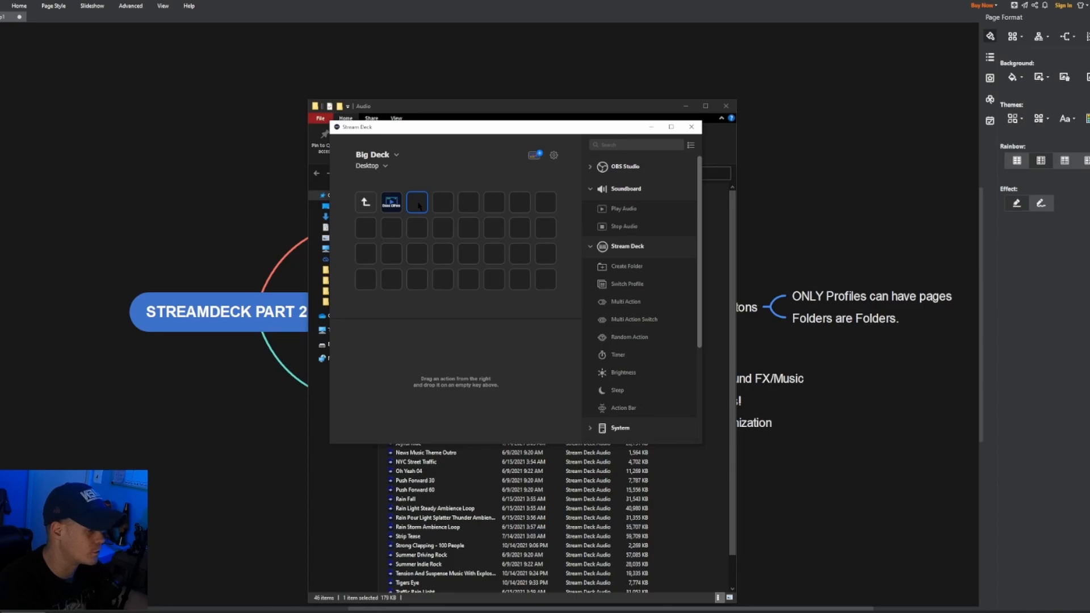
pyautogui.moveTo(623, 209); pyautogui.dragTo(417, 202)
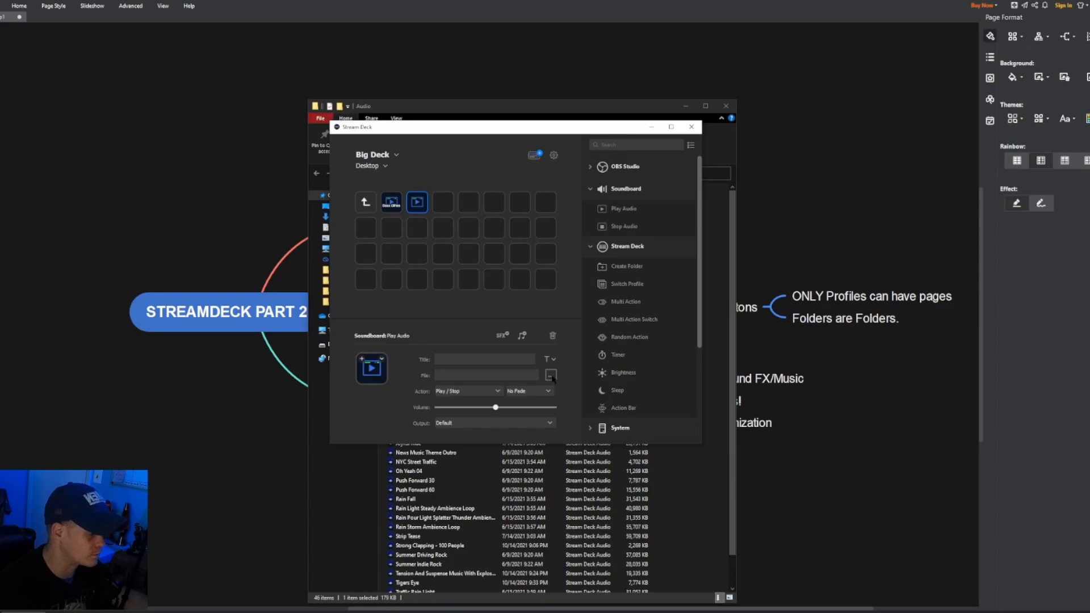
# Leave the sound folder and apply the Selection icon from the Stream Deck Icon Library to the TEST PROFILE key.
pyautogui.click(366, 201)
pyautogui.click(398, 245)
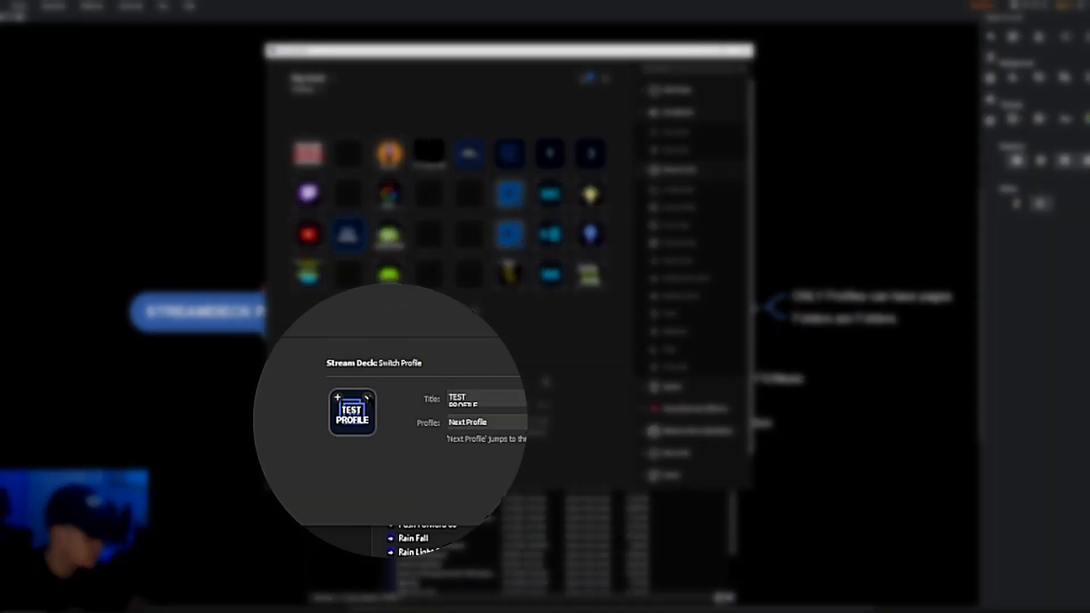
pyautogui.click(375, 405)
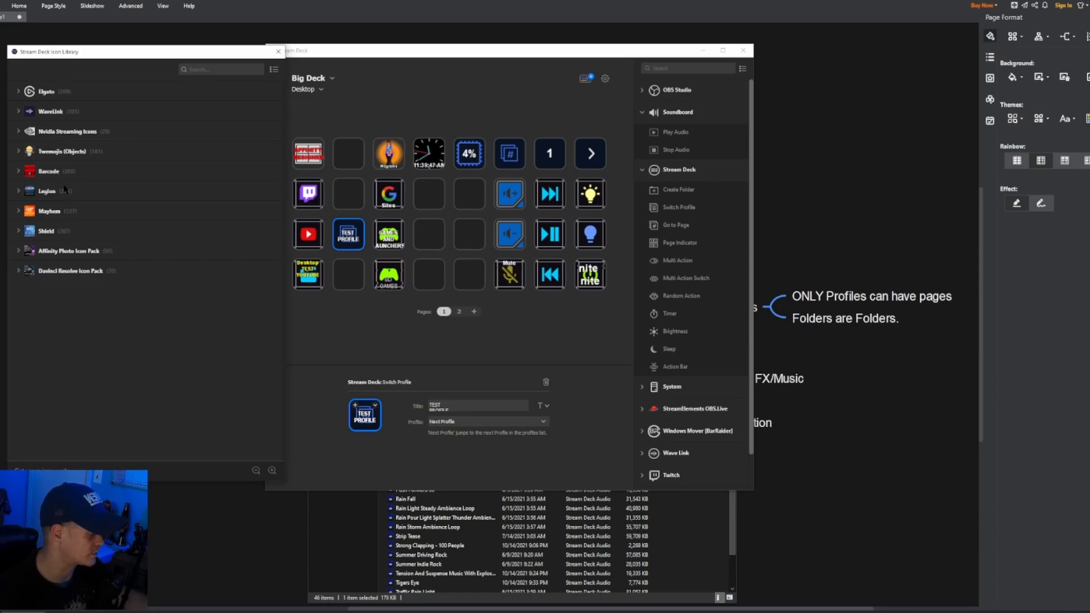
pyautogui.click(230, 255)
pyautogui.scroll(-2, 144, 256)
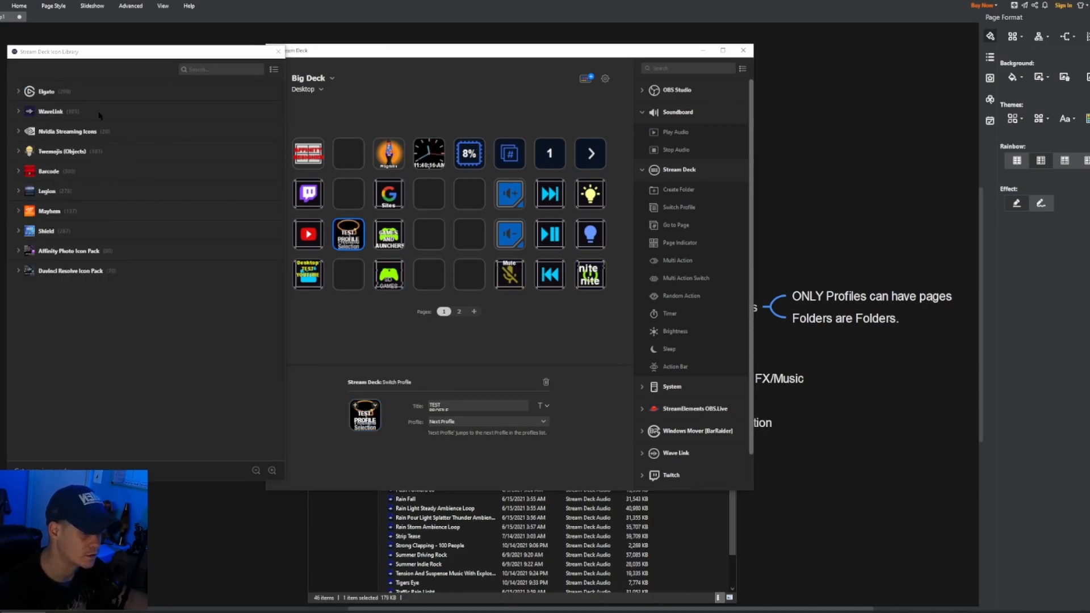
pyautogui.click(278, 51)
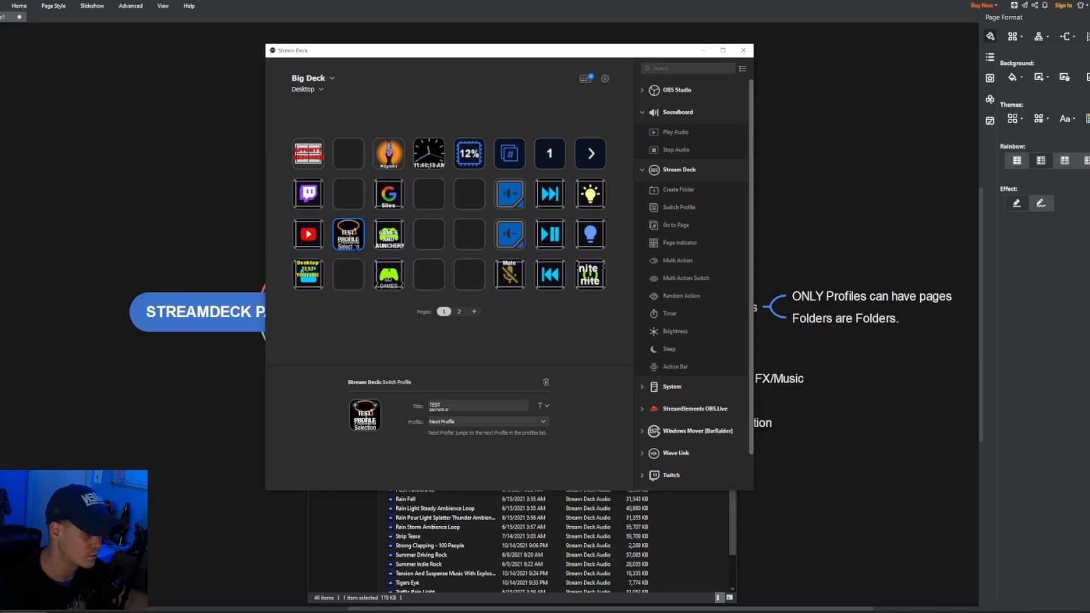
# Reopen the Stream Deck Icon Library for the TEST PROFILE key and browse the Legion icon pack.
pyautogui.click(375, 406)
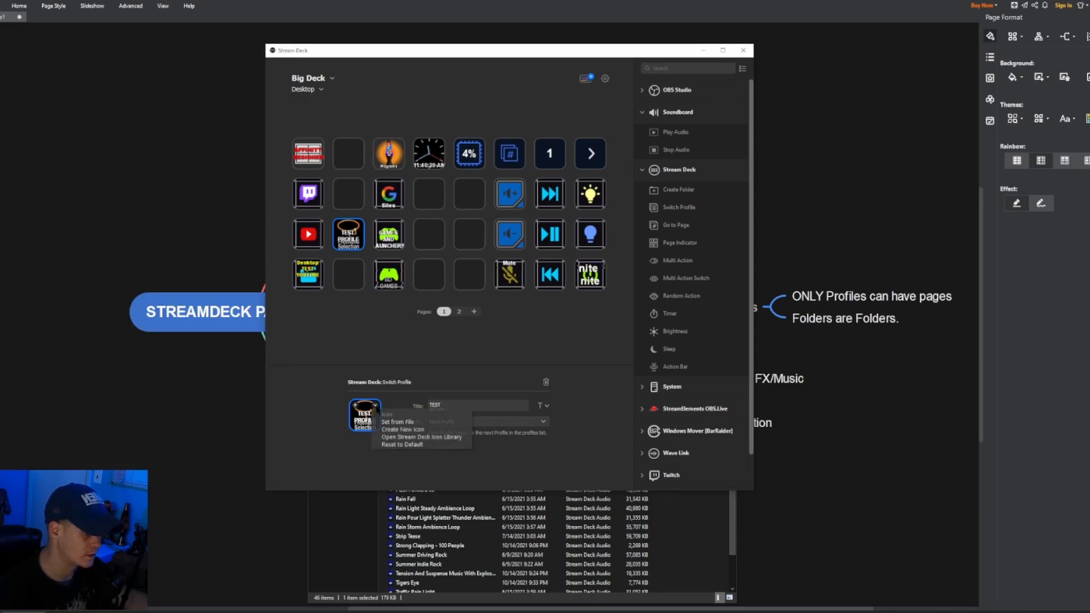
pyautogui.click(400, 437)
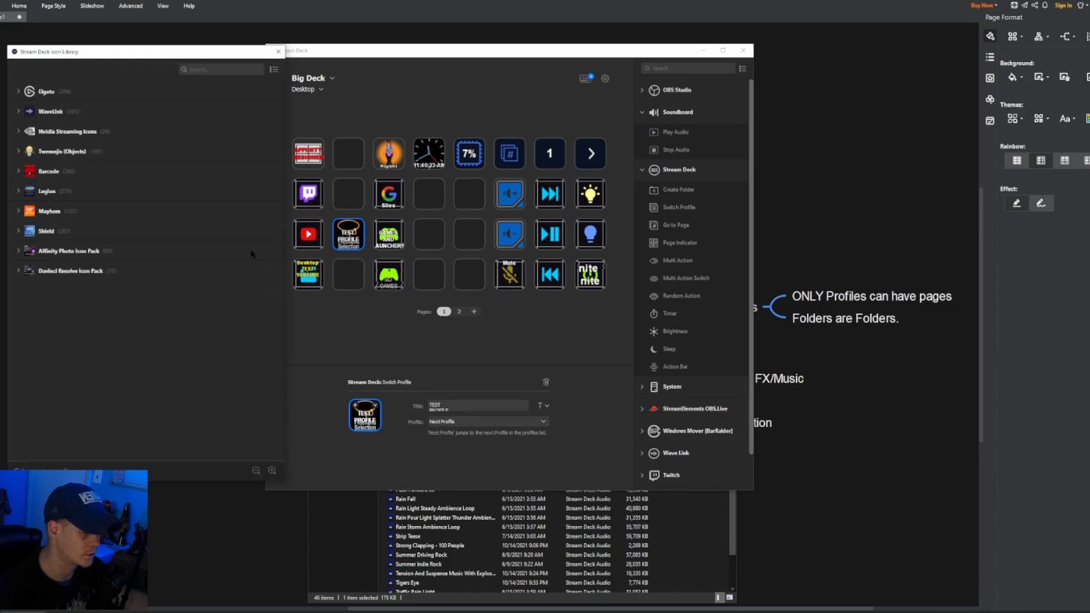
pyautogui.click(33, 227)
pyautogui.scroll(-5, 198, 322)
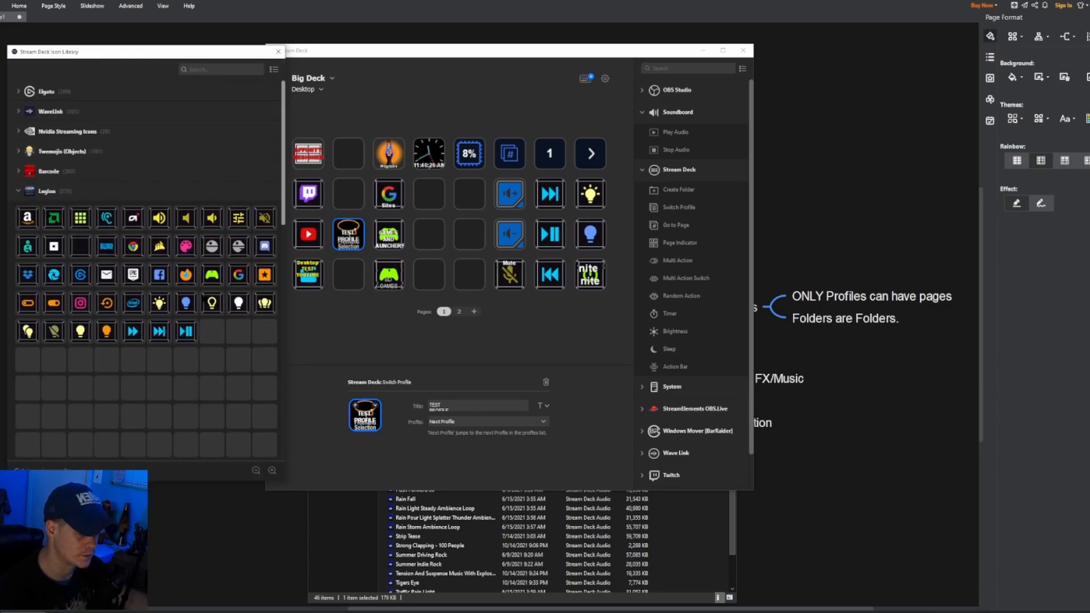
pyautogui.scroll(5, 187, 307)
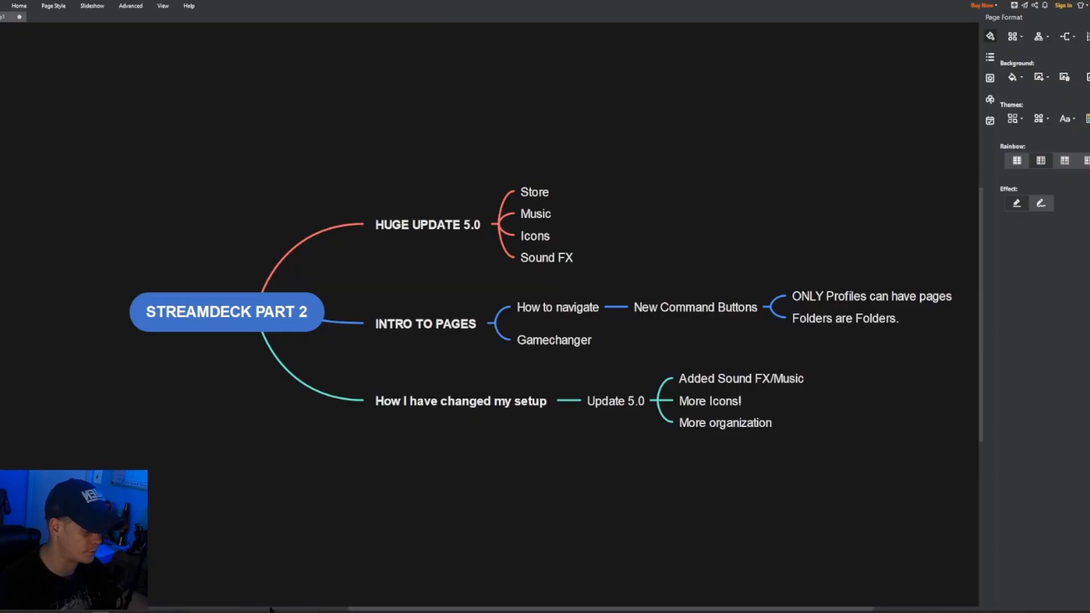
# Switch to the Stream Deck app and change from the Desktop profile to the Designer profile.
pyautogui.click(419, 612)
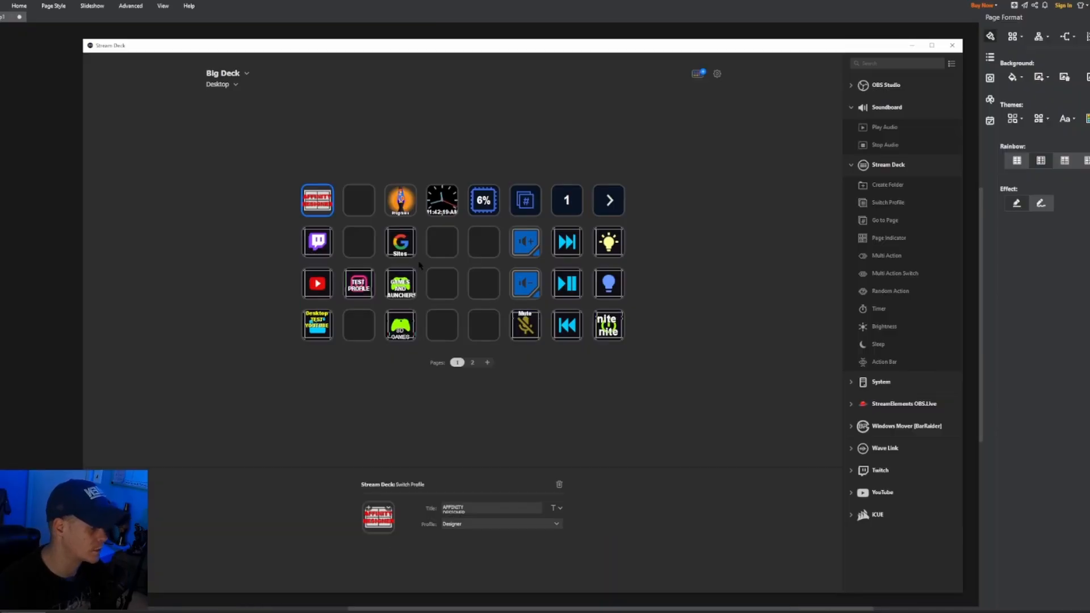
pyautogui.click(218, 84)
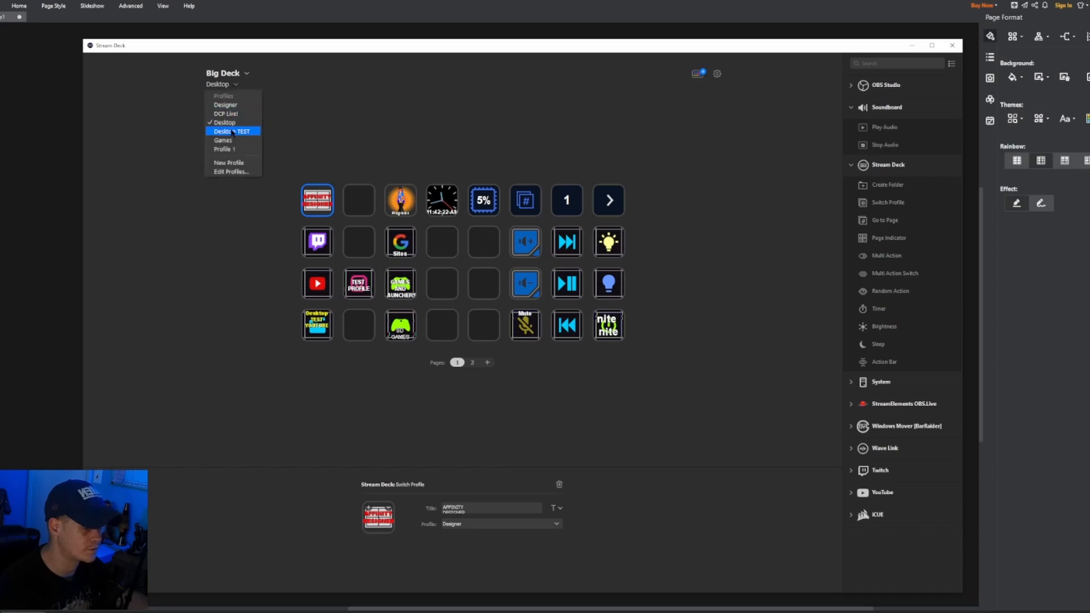
pyautogui.click(234, 106)
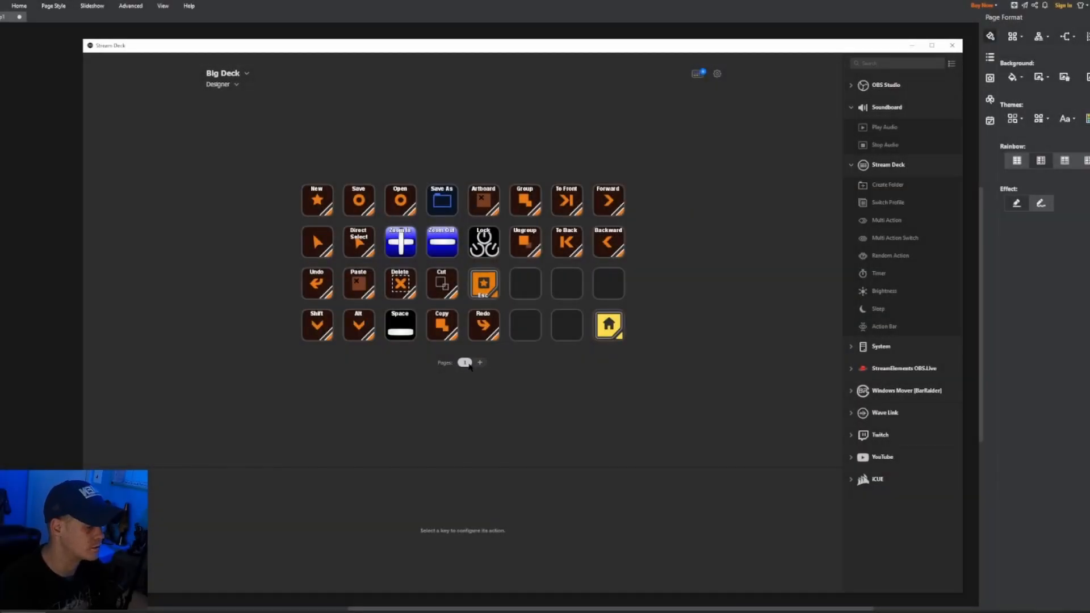
# Add six pages to the Designer profile so that it has seven pages.
pyautogui.click(480, 362)
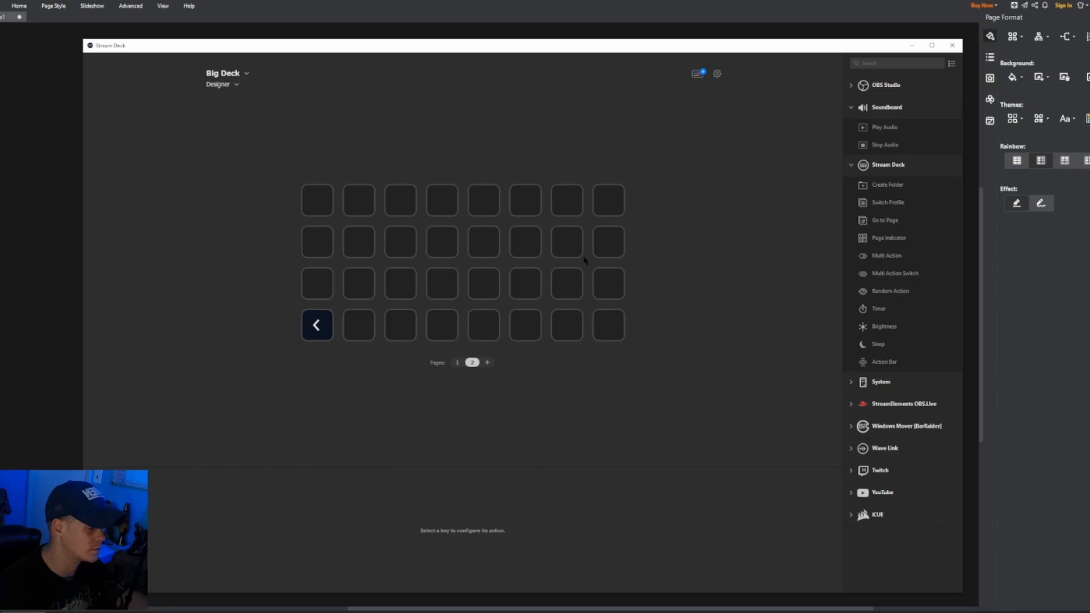
pyautogui.doubleClick(318, 331)
pyautogui.click(489, 362)
pyautogui.click(496, 363)
pyautogui.click(510, 362)
pyautogui.click(517, 362)
pyautogui.click(524, 362)
# Navigate between the Designer profile's first pages with the arrow keys and page numbers, ending on page 2.
pyautogui.click(609, 332)
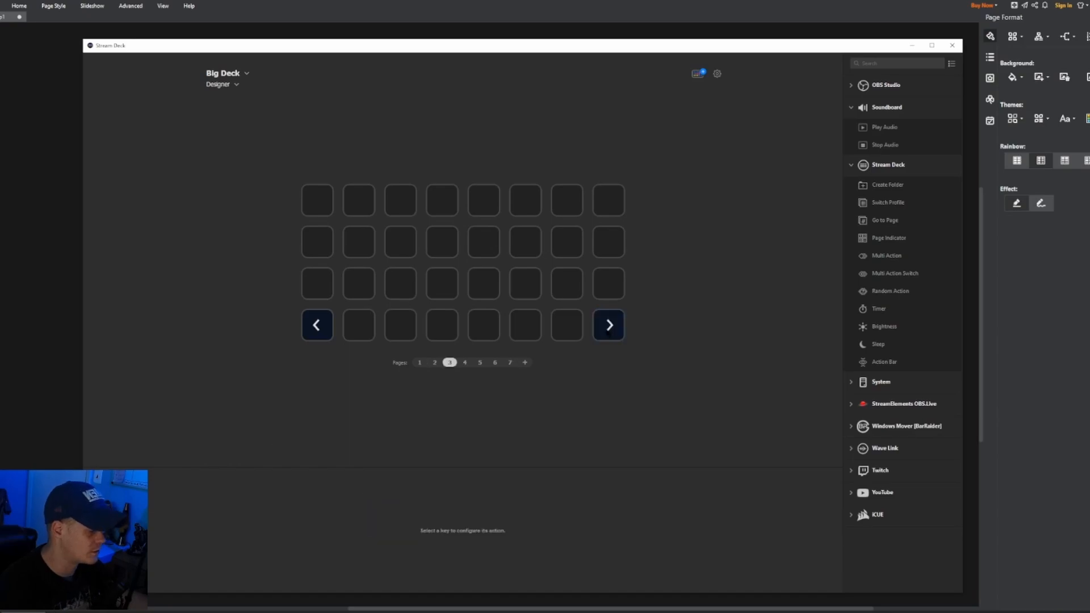
pyautogui.click(315, 332)
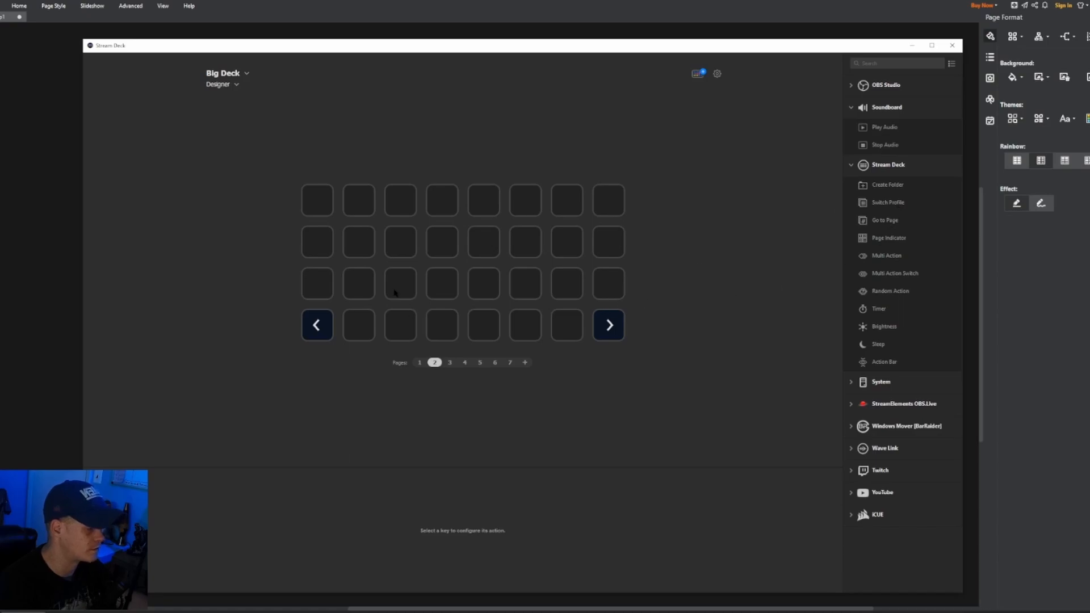
pyautogui.click(419, 363)
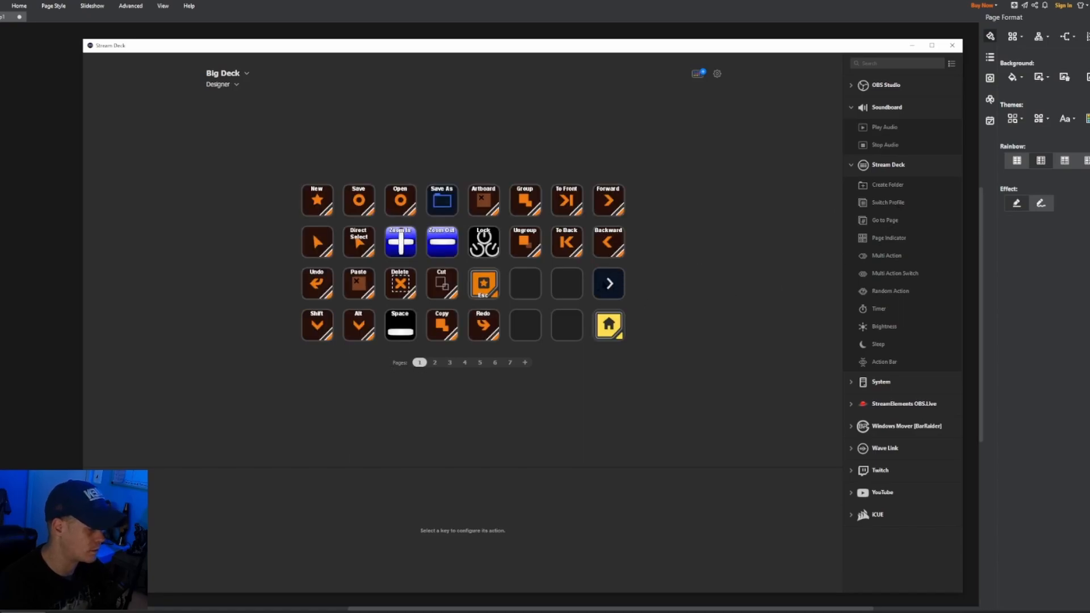
pyautogui.click(609, 285)
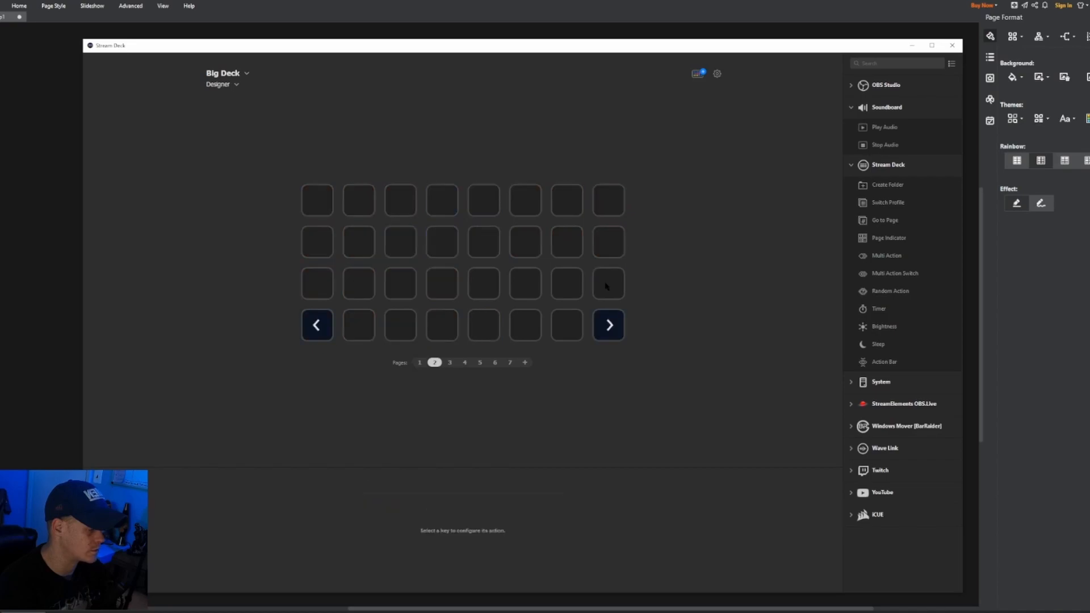
pyautogui.doubleClick(317, 326)
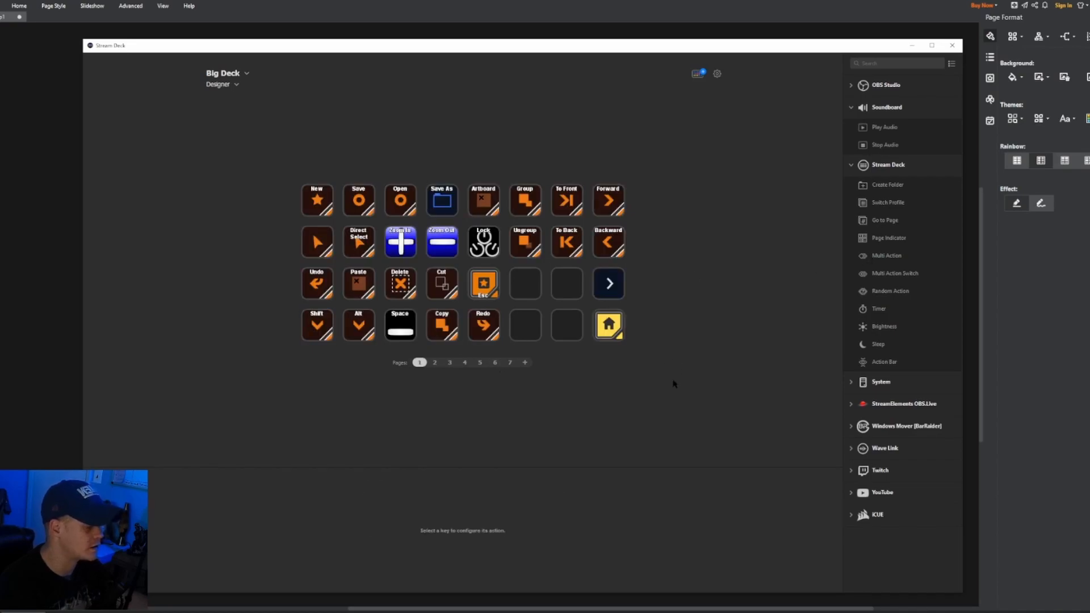
pyautogui.doubleClick(609, 283)
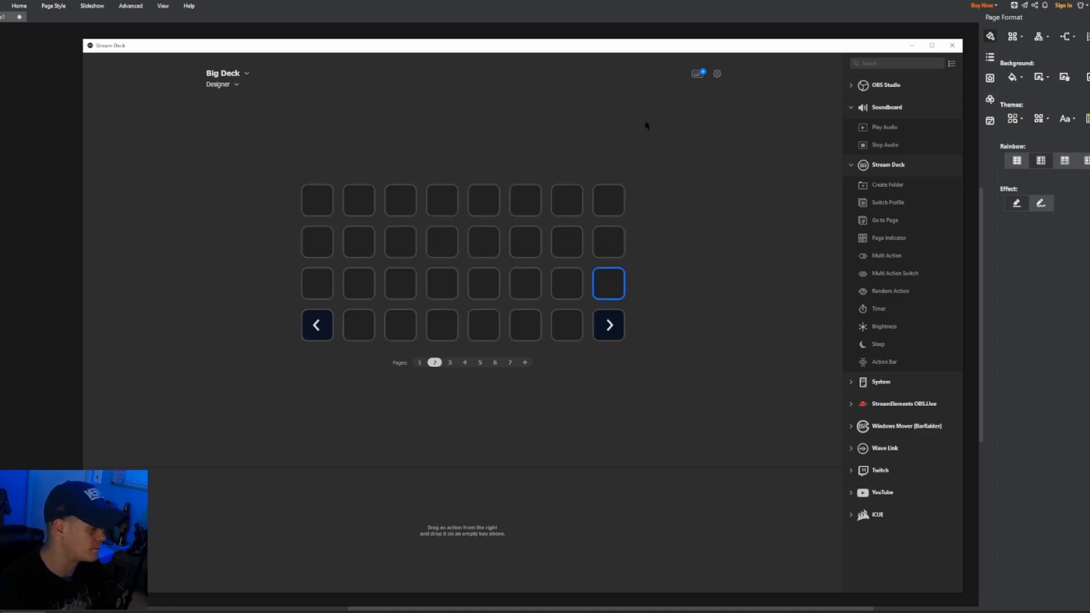
# Place a Go to Page action on the third key of page 2's third row and set its target to page 2.
pyautogui.moveTo(890, 225); pyautogui.dragTo(401, 283)
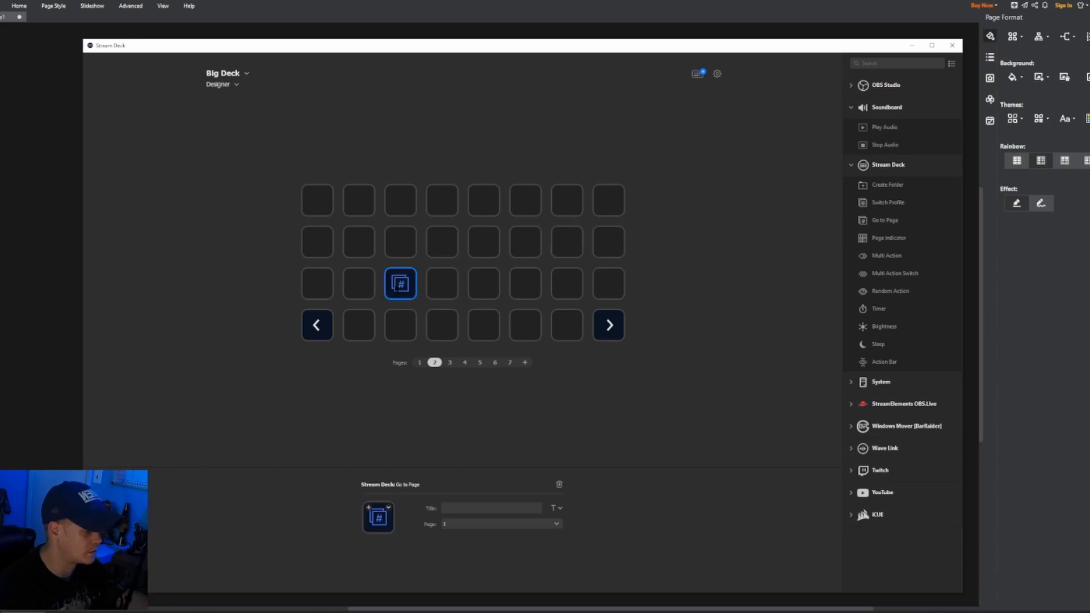
pyautogui.click(472, 524)
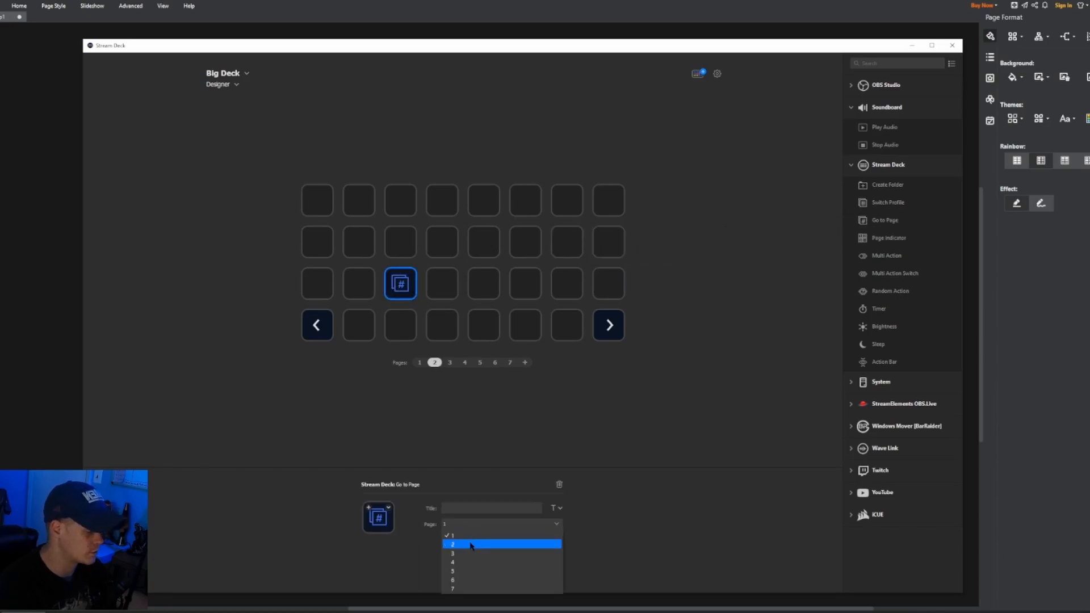
pyautogui.click(474, 544)
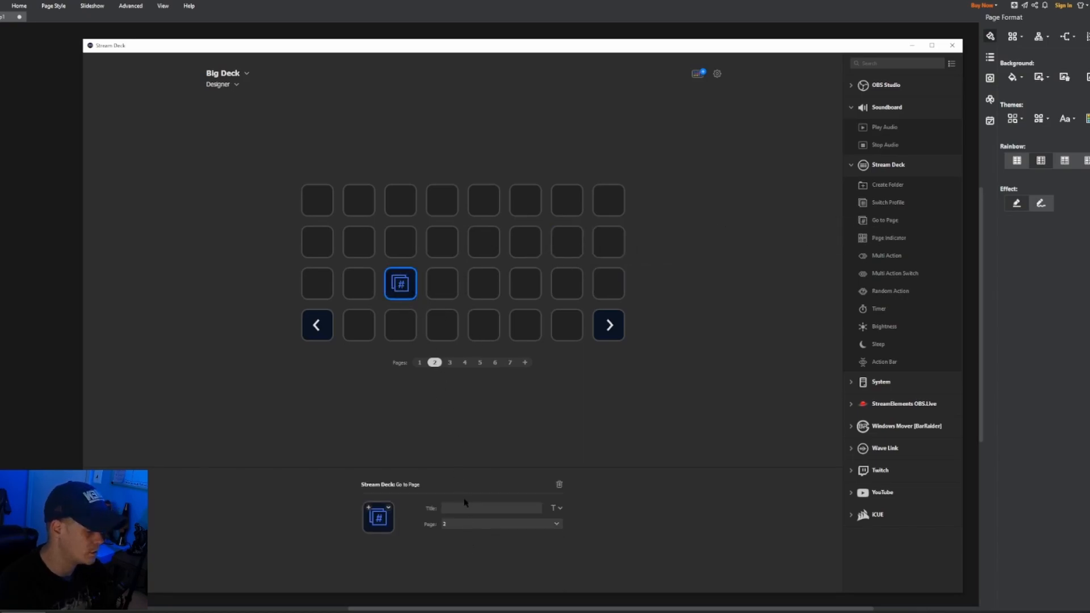
pyautogui.click(670, 450)
# Place another Go to Page action on the fourth key of the third row and set its target to page 3.
pyautogui.click(451, 289)
pyautogui.moveTo(890, 222); pyautogui.dragTo(443, 283)
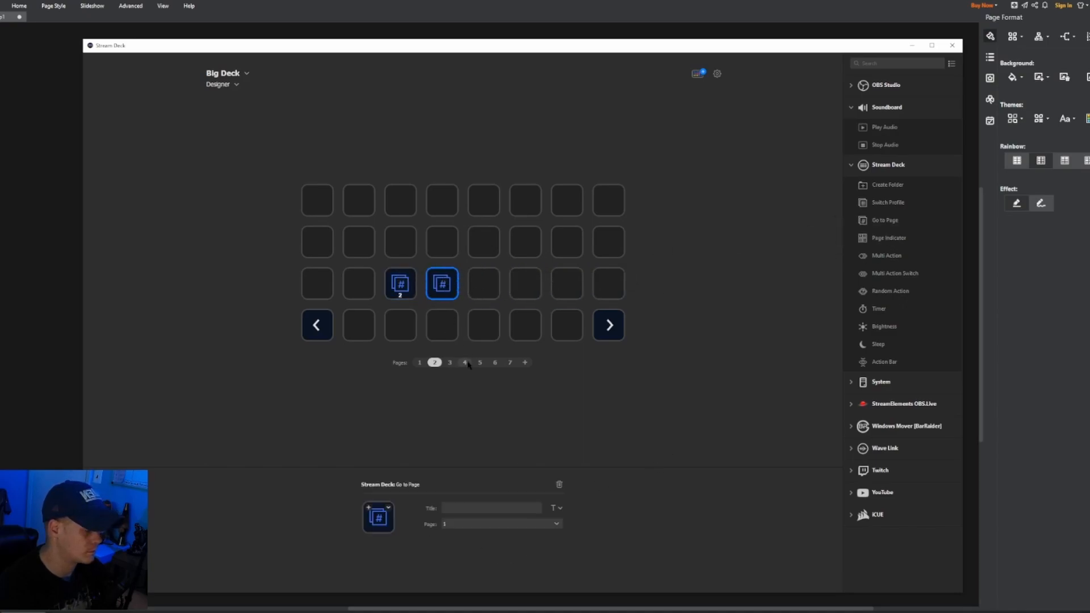
pyautogui.click(466, 524)
pyautogui.click(460, 559)
pyautogui.click(670, 453)
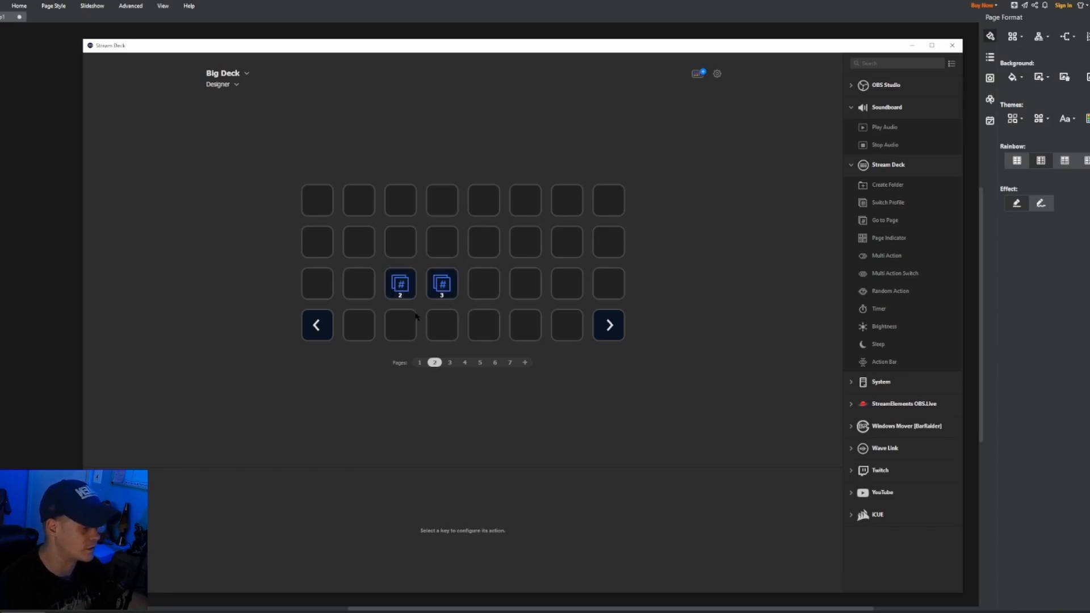
# Move the page 3 navigation key to the third row's eighth key and the page 2 navigation key to its seventh key.
pyautogui.moveTo(455, 297); pyautogui.dragTo(619, 301)
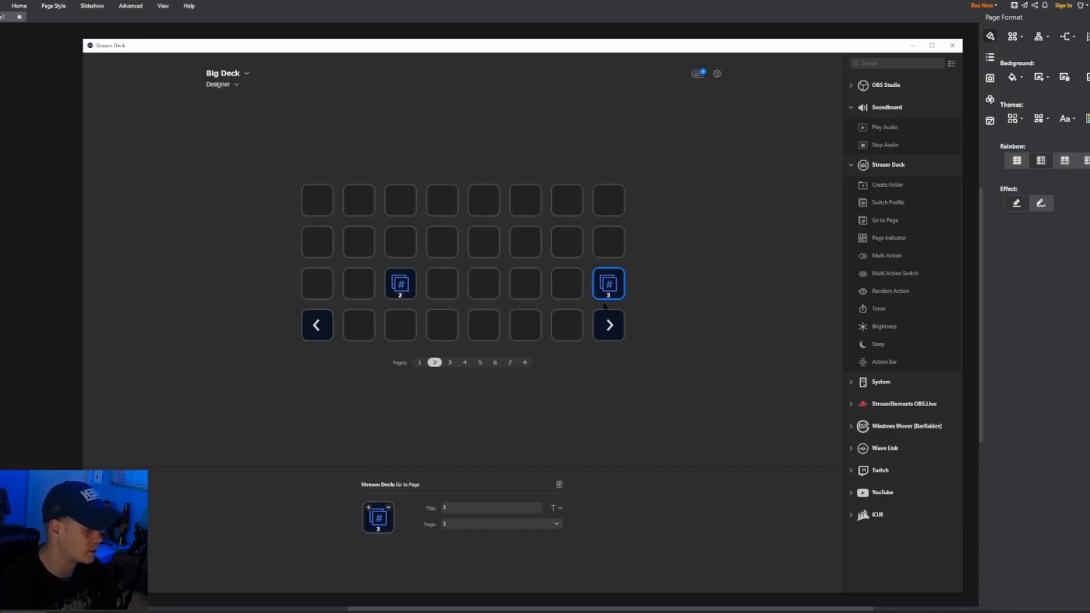
pyautogui.moveTo(398, 287); pyautogui.dragTo(566, 284)
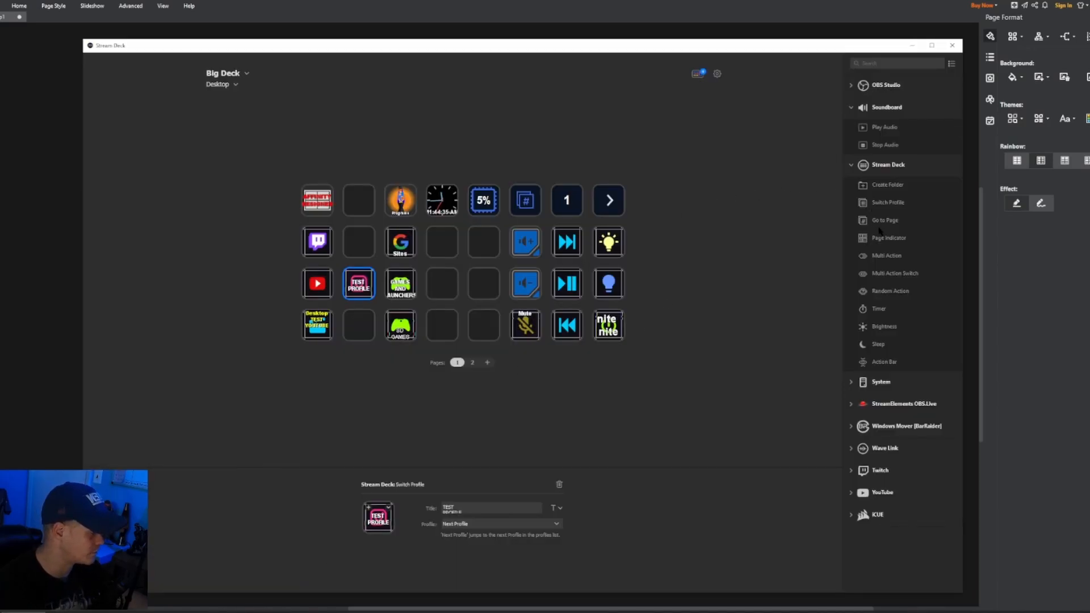
# In the Desktop profile, place a Page Indicator on the third row's fifth key on page 1 and sixth key on page 2.
pyautogui.moveTo(887, 237); pyautogui.dragTo(483, 241)
pyautogui.click(566, 200)
pyautogui.click(487, 249)
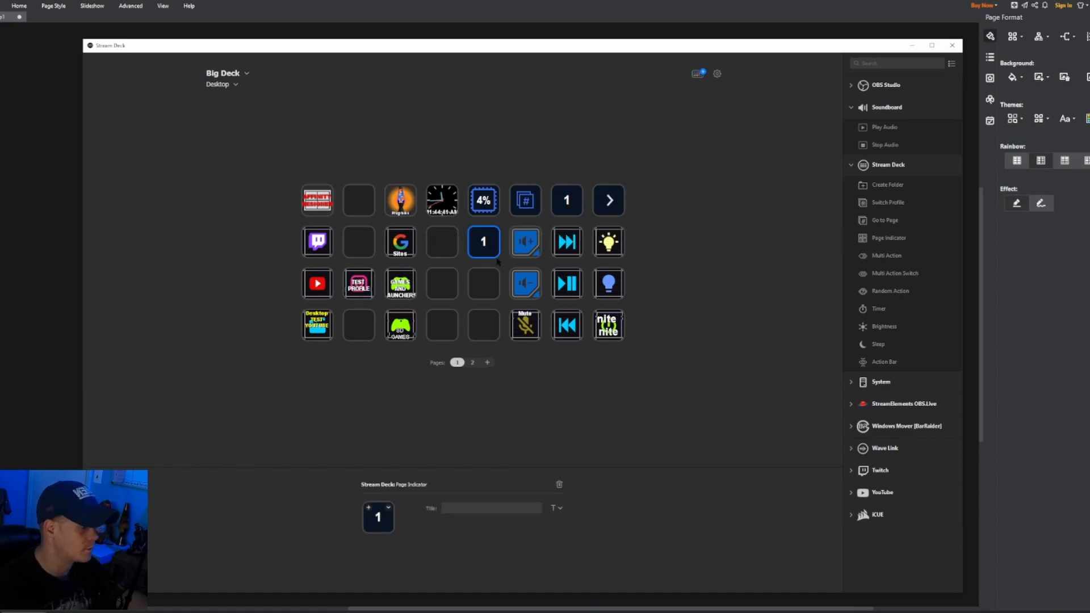
pyautogui.moveTo(490, 230); pyautogui.dragTo(484, 284)
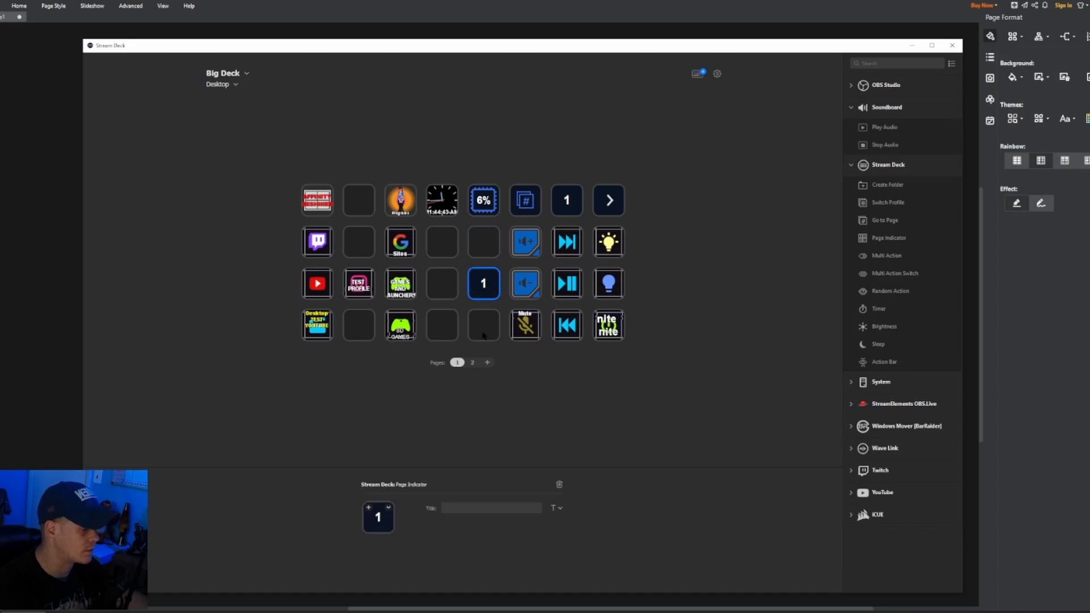
pyautogui.click(472, 362)
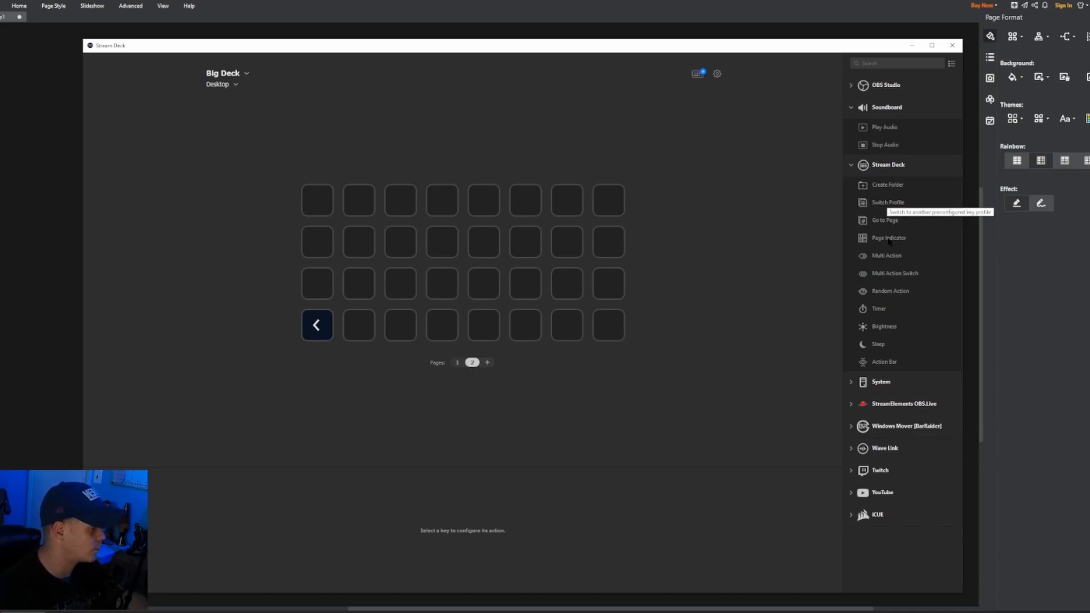
pyautogui.moveTo(892, 238); pyautogui.dragTo(512, 278)
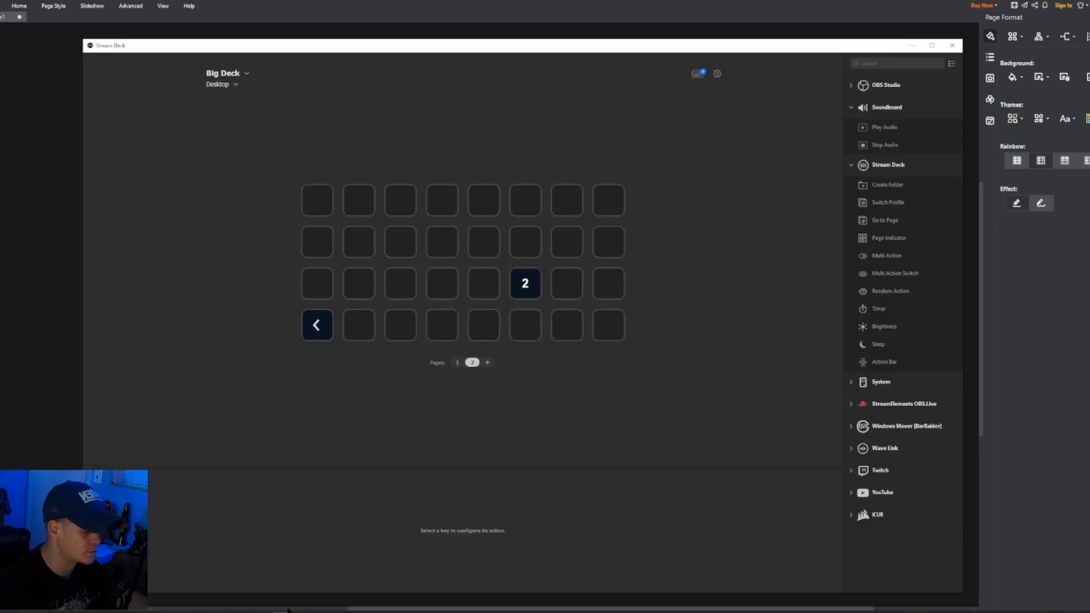
# Switch to the DCP Live! profile, view its page 2 and return to page 1.
pyautogui.click(216, 85)
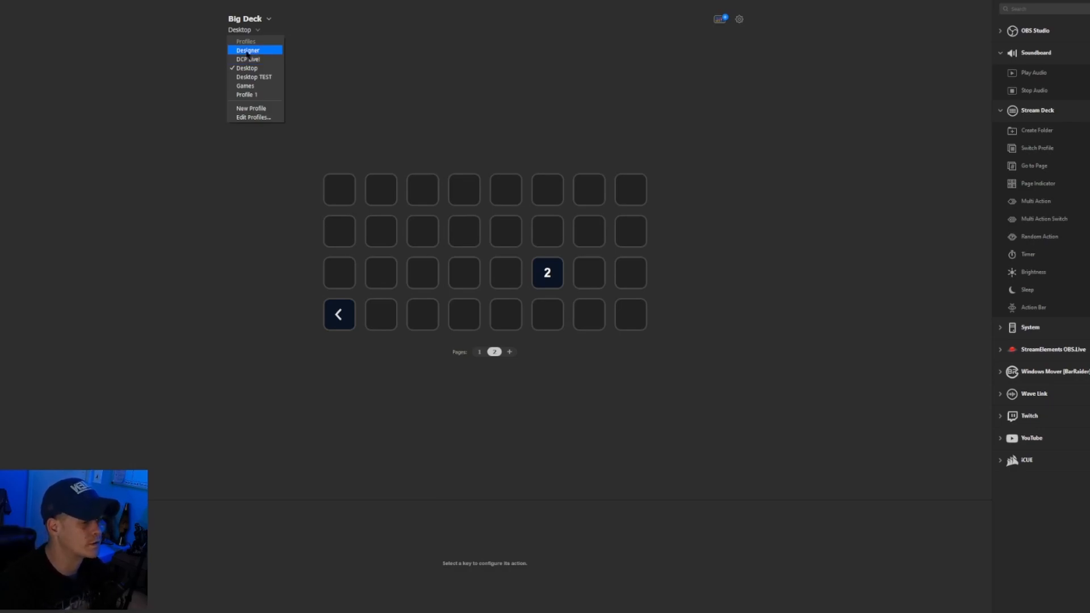
pyautogui.click(249, 59)
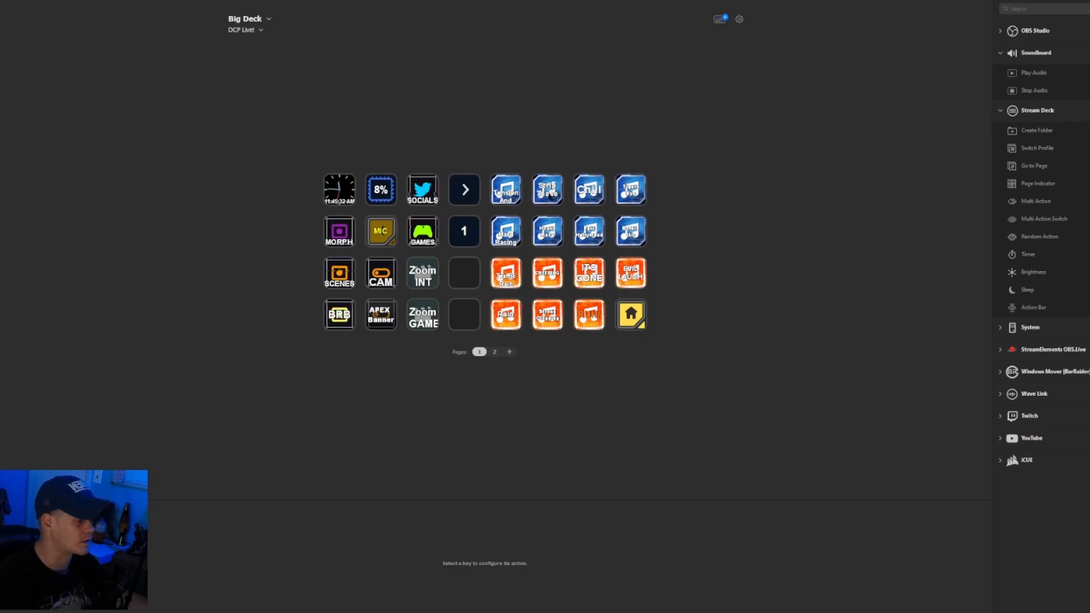
pyautogui.click(494, 352)
pyautogui.click(479, 352)
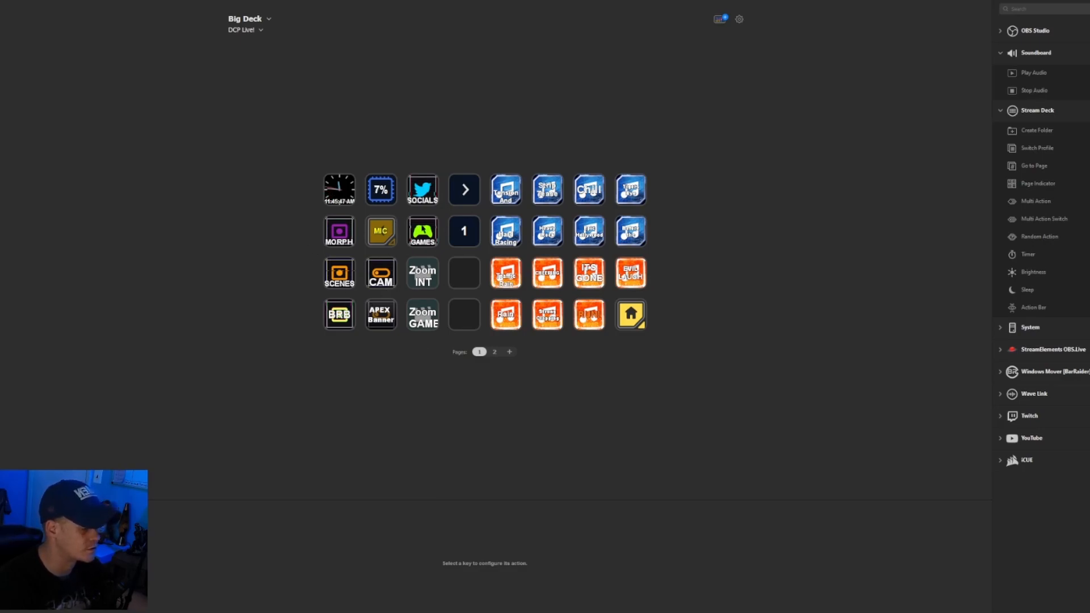
# Examine the settings of the Zoom INT source key and the RUN! audio key, then clear the key selection.
pyautogui.click(425, 281)
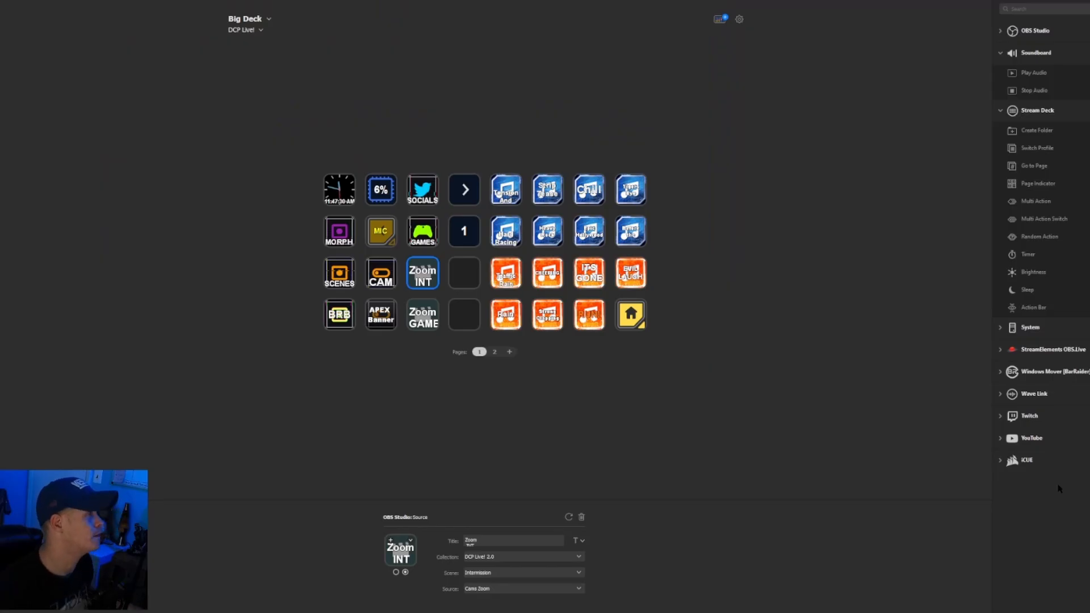
pyautogui.click(598, 317)
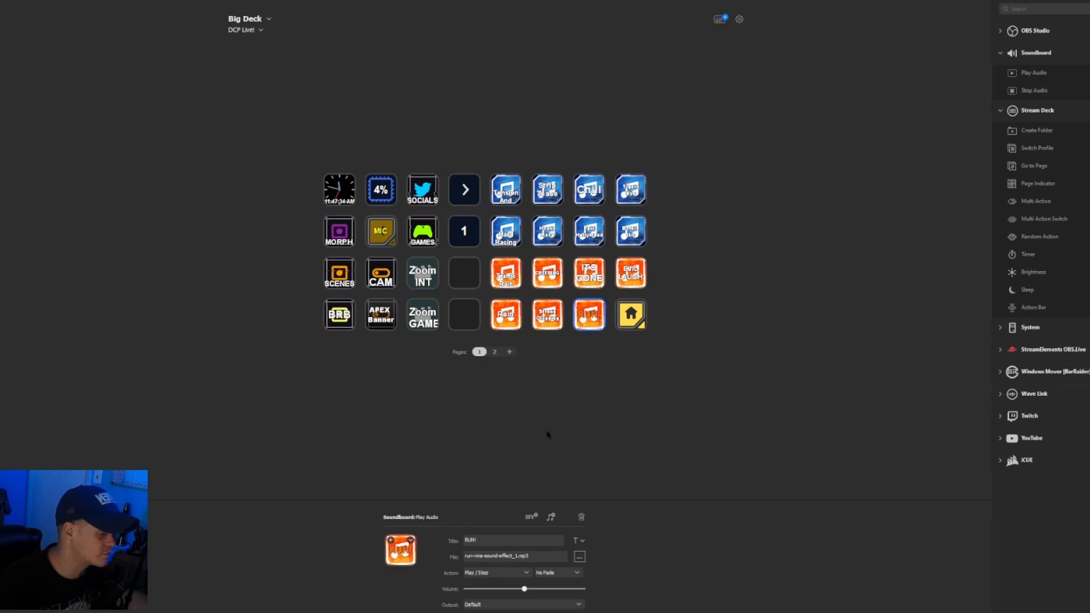
pyautogui.click(600, 358)
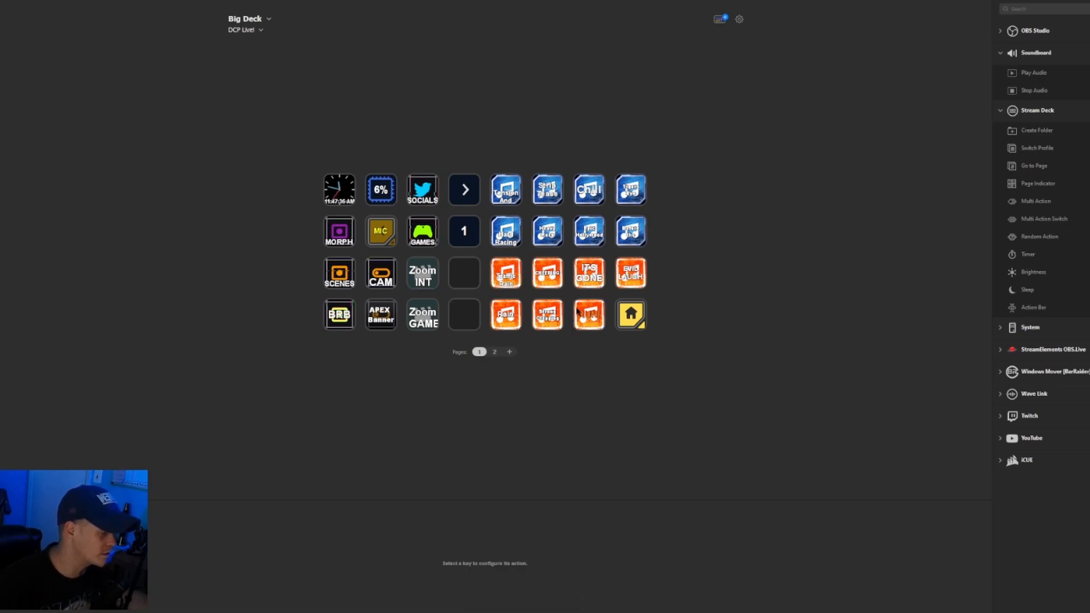